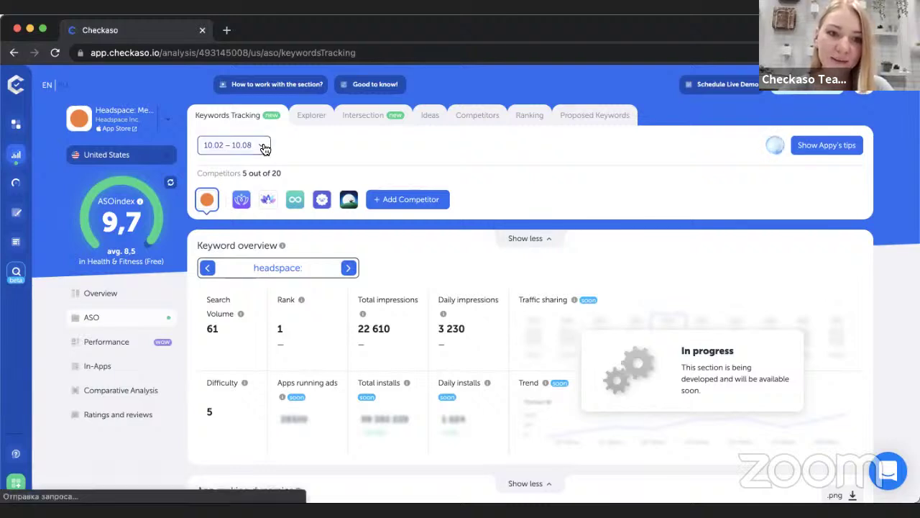
# Review the available date-range options and the list of competitors tracked alongside Headspace.
pyautogui.click(264, 147)
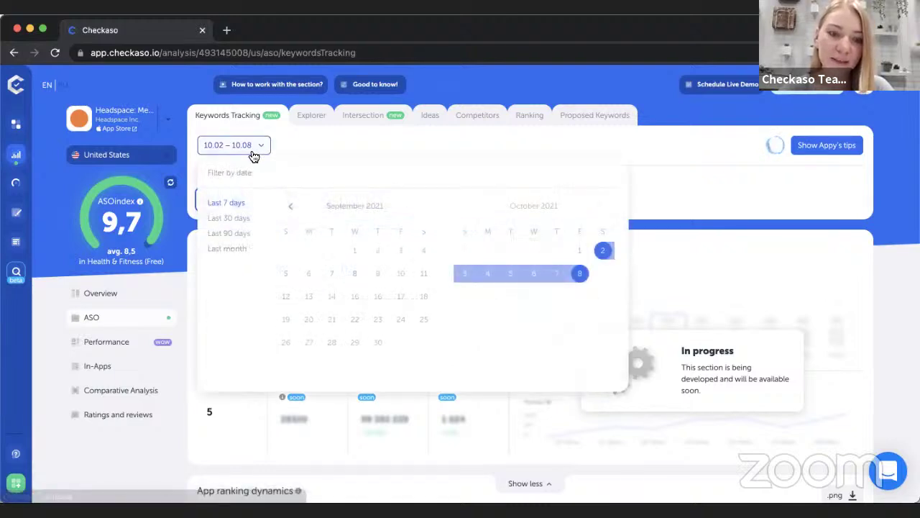
pyautogui.click(310, 150)
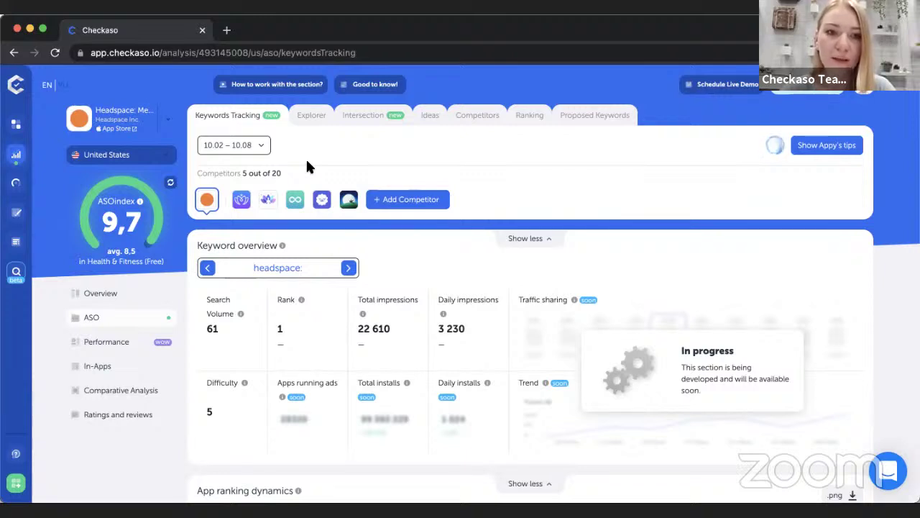
pyautogui.scroll(-1, 307, 166)
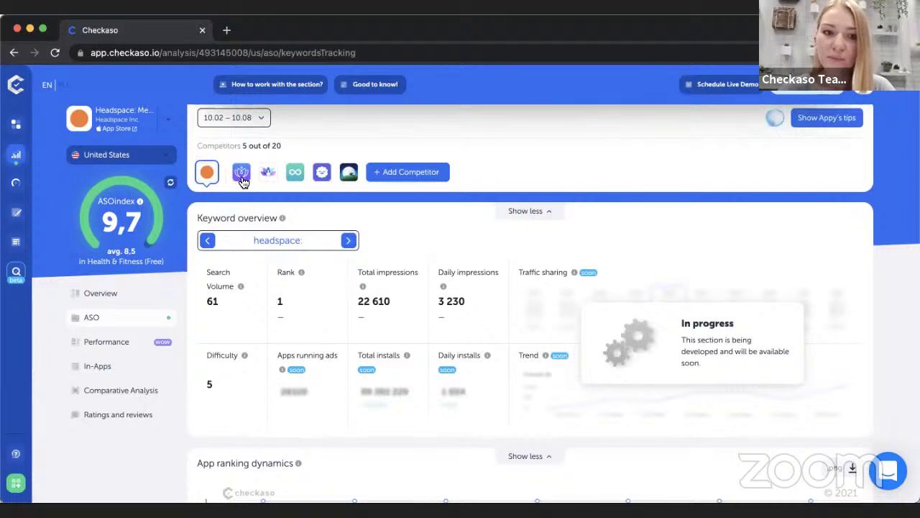
pyautogui.moveTo(243, 182)
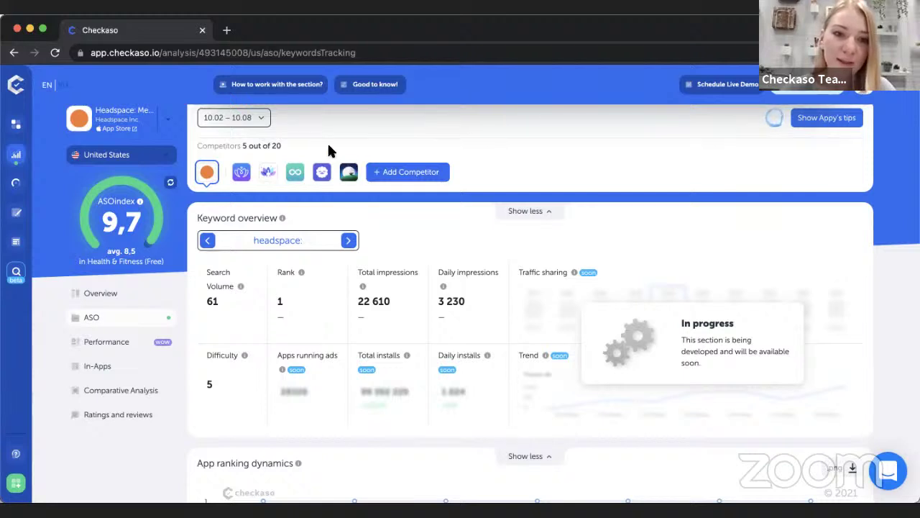
pyautogui.scroll(1, 329, 146)
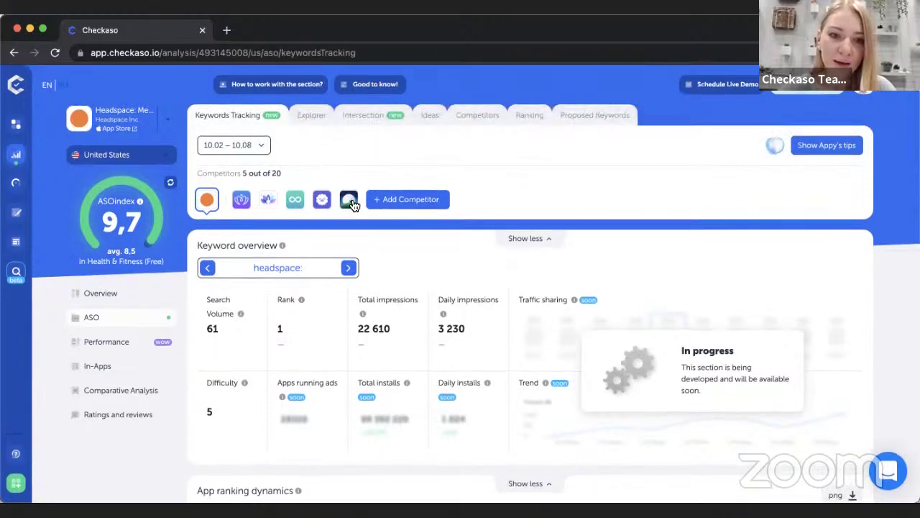
# Advance the Keyword overview to the keyword "calm" and collapse that section.
pyautogui.scroll(-2, 353, 198)
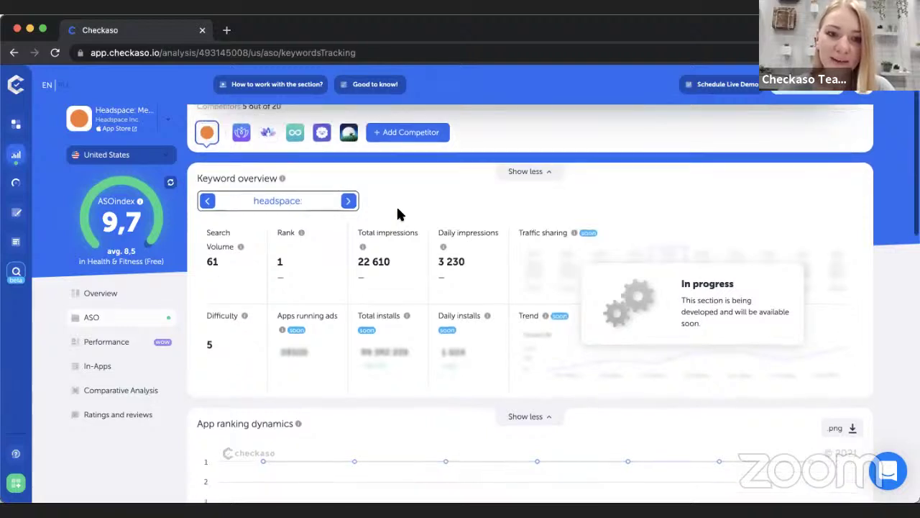
pyautogui.scroll(-1, 398, 214)
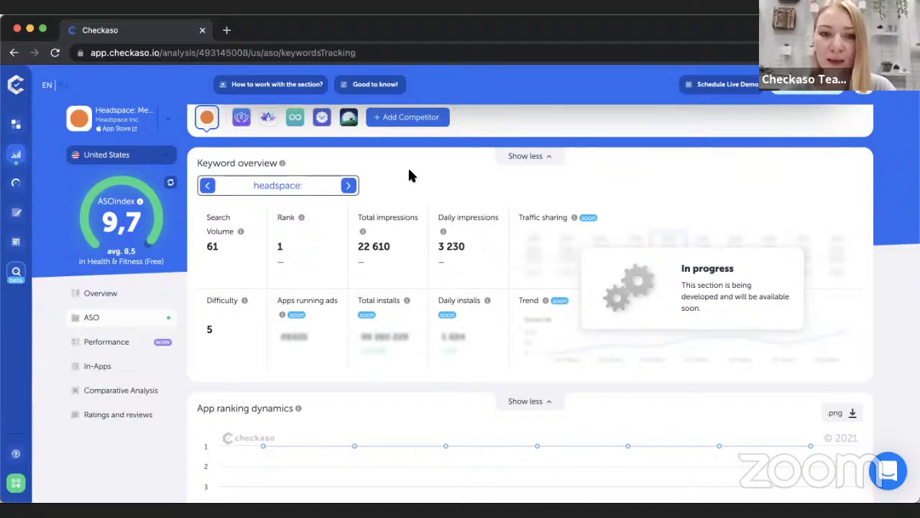
pyautogui.scroll(-1, 409, 175)
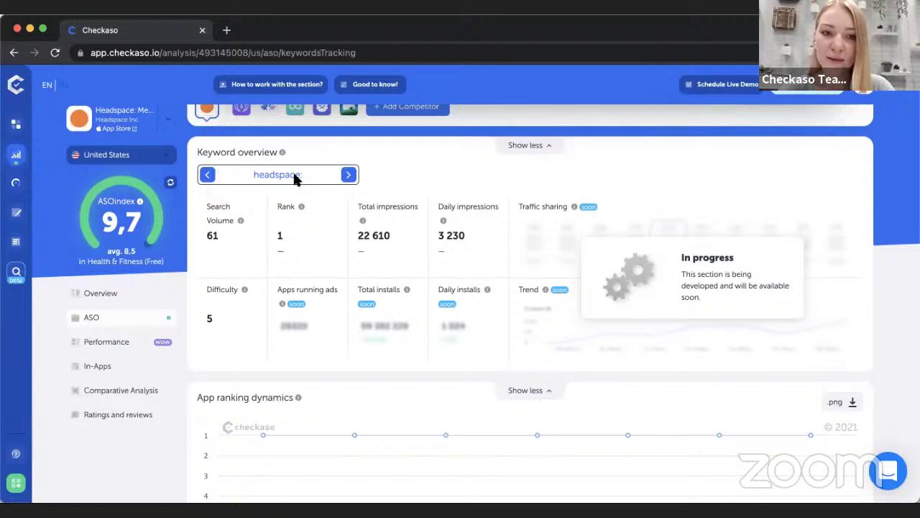
pyautogui.click(350, 175)
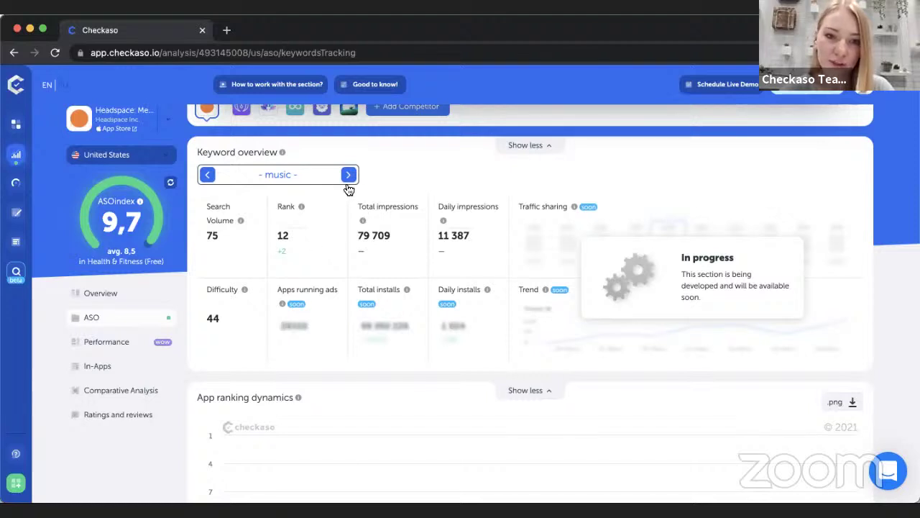
pyautogui.click(349, 179)
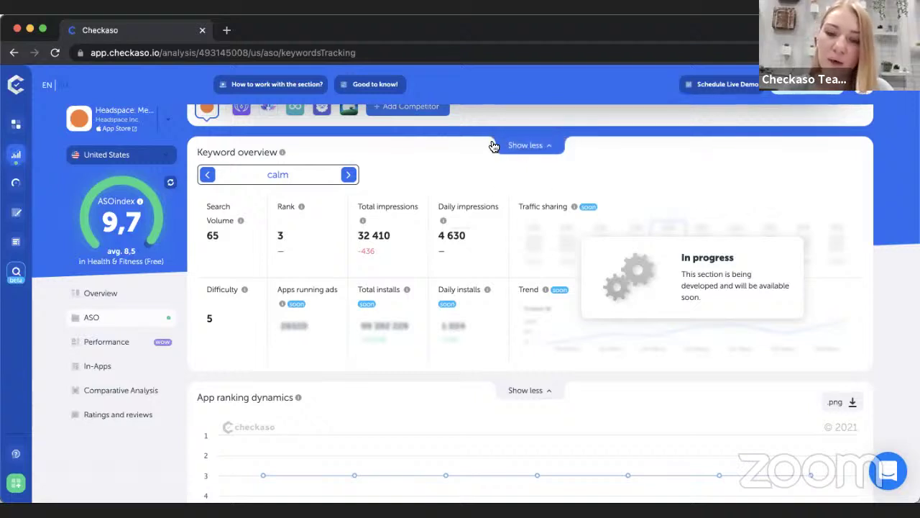
pyautogui.click(531, 146)
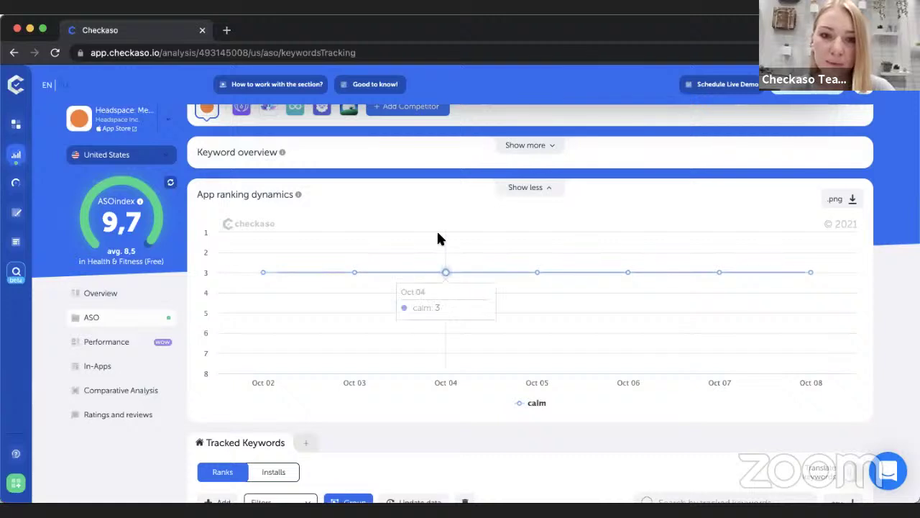
# Add the tracked keywords "headspace:", "- music -", "...calm" and the second "calm" to the selection plotted in the ranking chart.
pyautogui.scroll(-1, 438, 165)
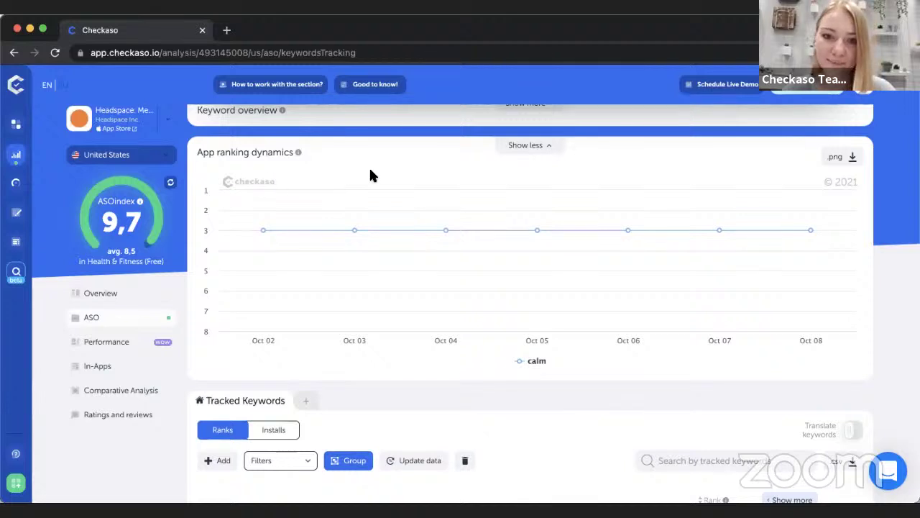
pyautogui.scroll(-1, 369, 172)
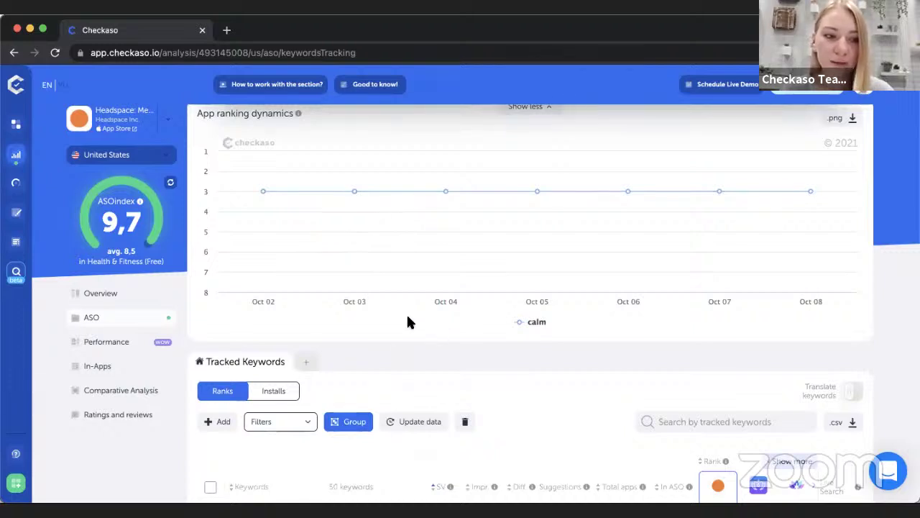
pyautogui.scroll(-2, 392, 349)
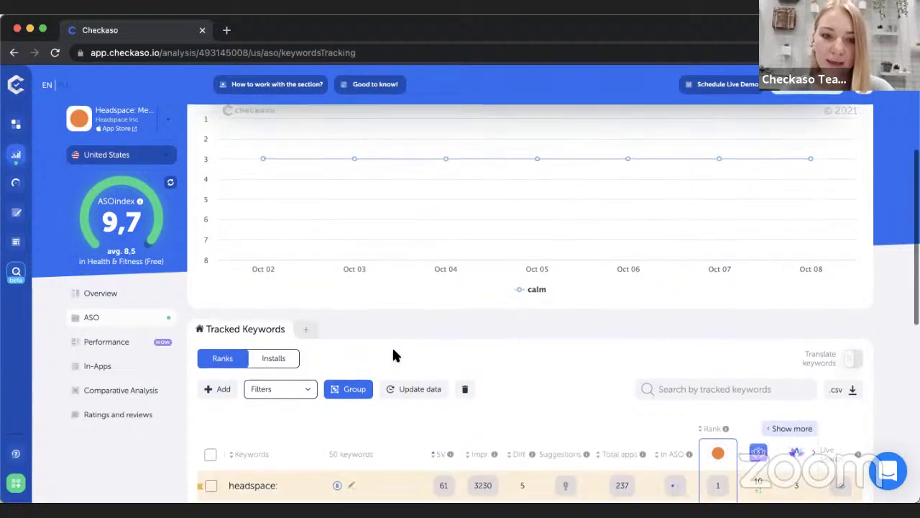
pyautogui.scroll(-3, 393, 352)
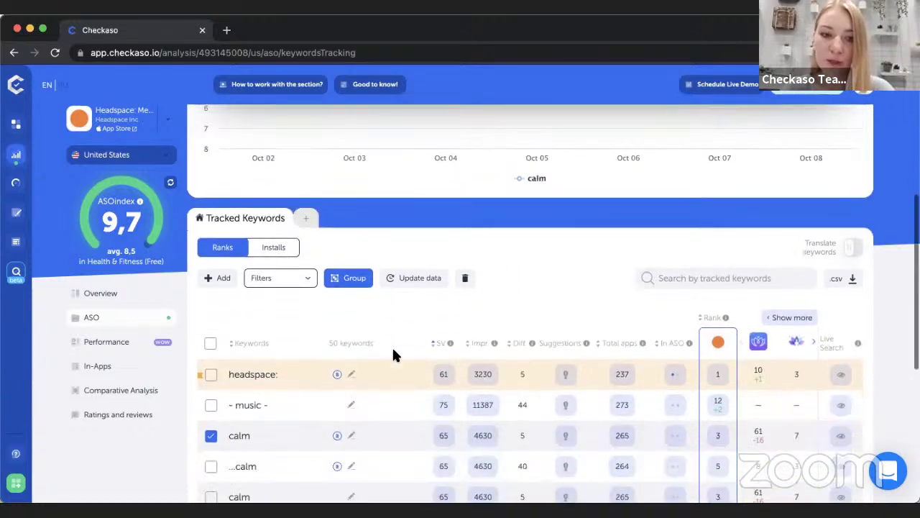
pyautogui.click(214, 328)
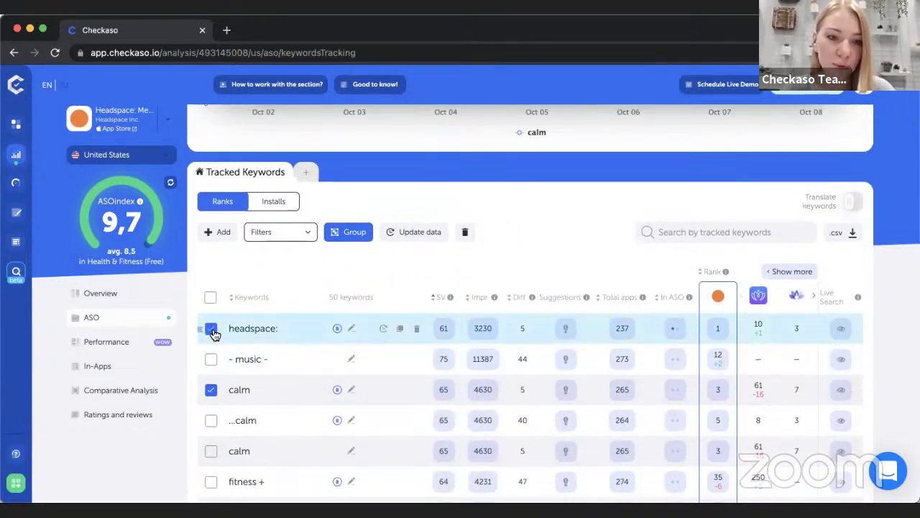
pyautogui.click(212, 361)
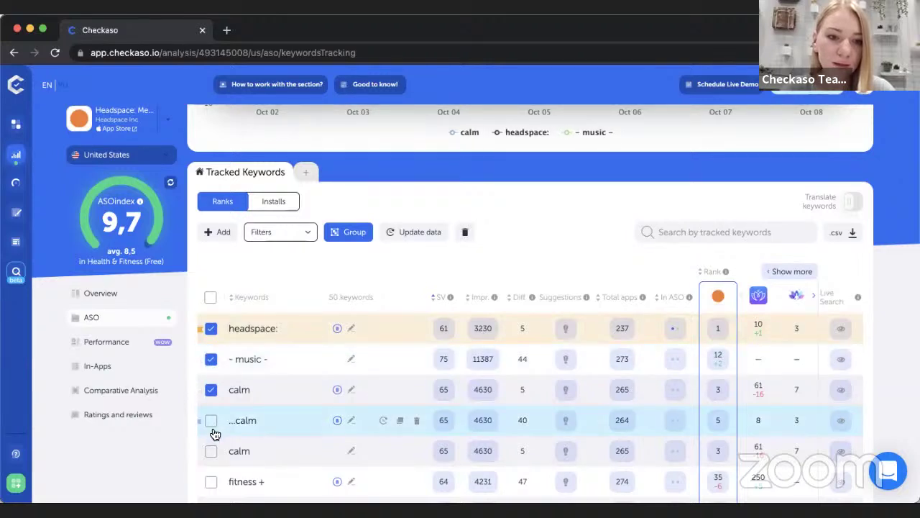
pyautogui.click(211, 421)
pyautogui.click(212, 453)
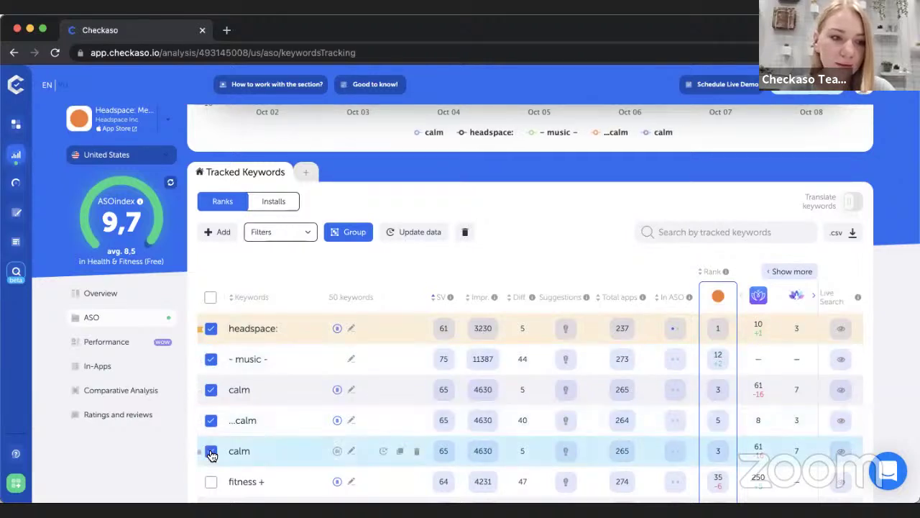
# Compare the selected keywords' daily ranks in the App ranking dynamics chart and collapse that section.
pyautogui.scroll(3, 277, 370)
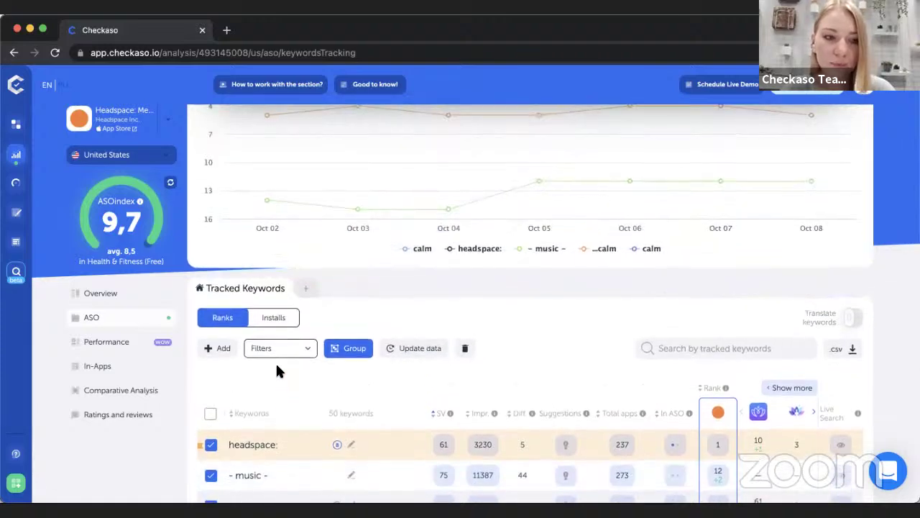
pyautogui.scroll(2, 277, 369)
pyautogui.scroll(1, 277, 368)
pyautogui.moveTo(455, 203)
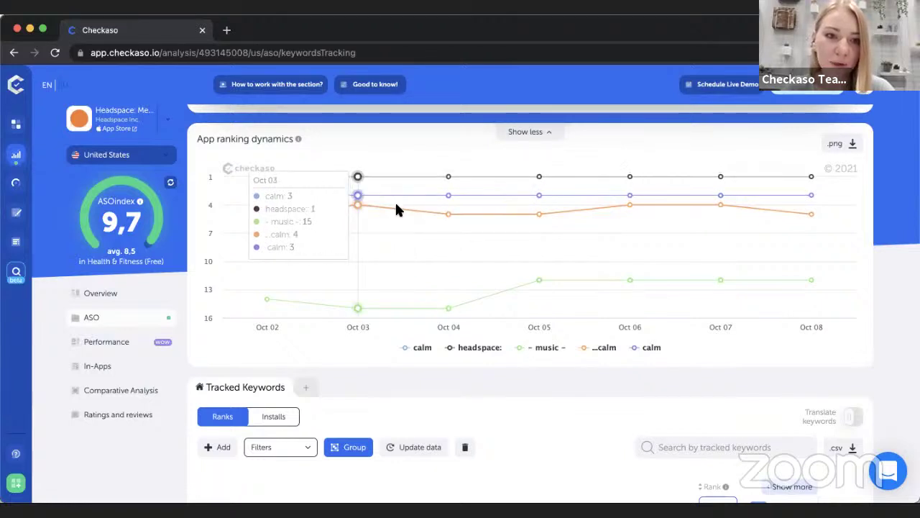
pyautogui.scroll(1, 638, 230)
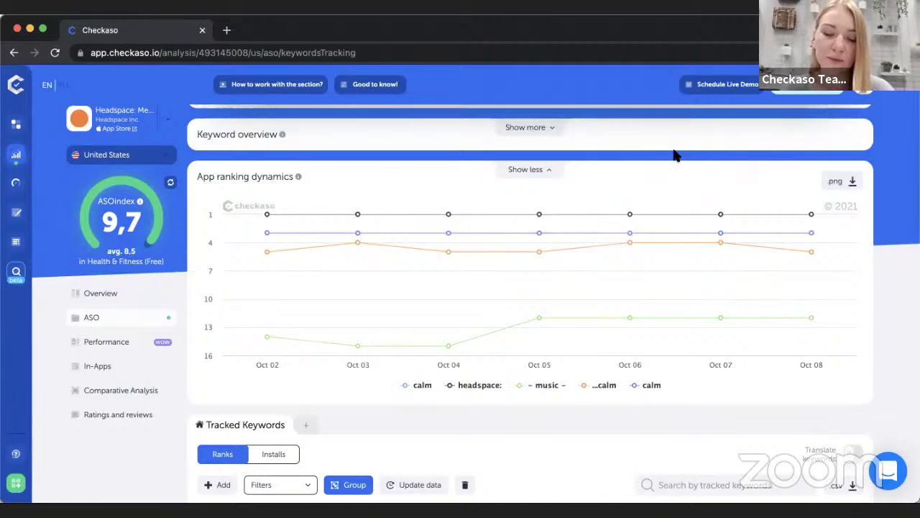
pyautogui.scroll(-2, 672, 147)
pyautogui.scroll(1, 672, 146)
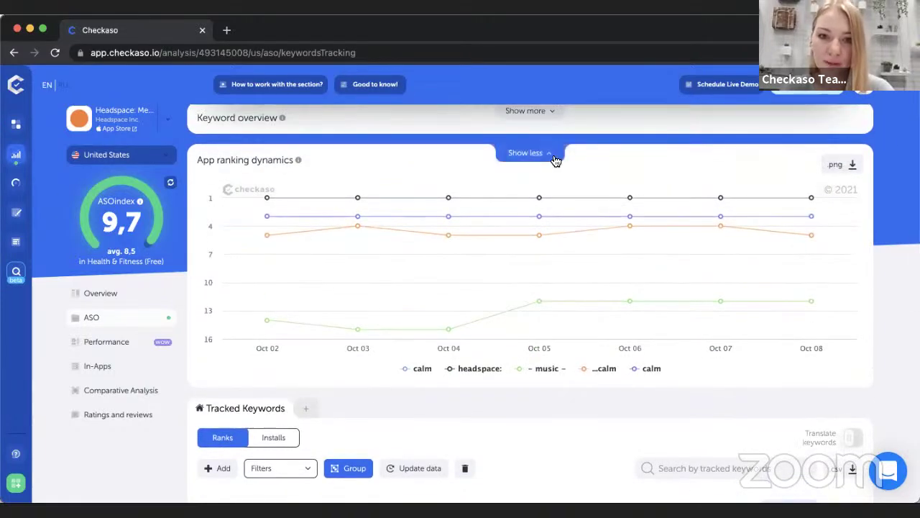
pyautogui.click(555, 160)
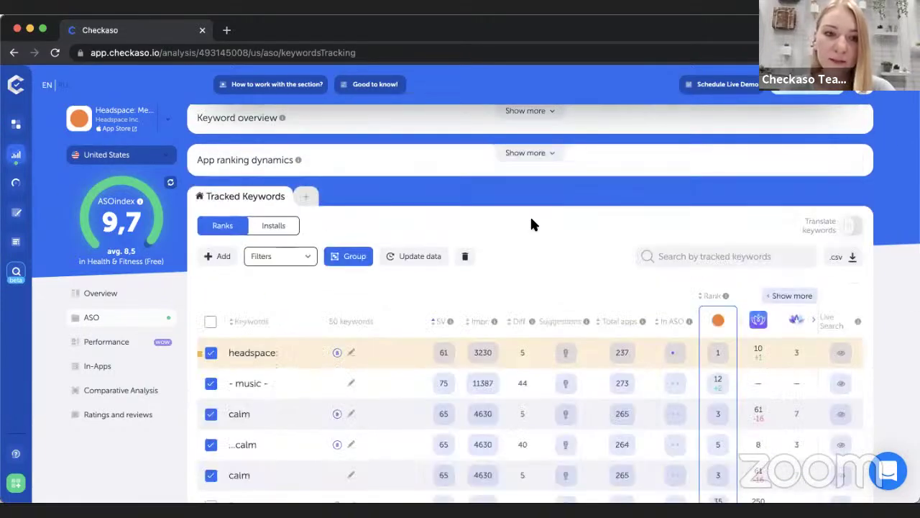
# Set the tracked keywords filter to Indexed only.
pyautogui.scroll(-1, 531, 219)
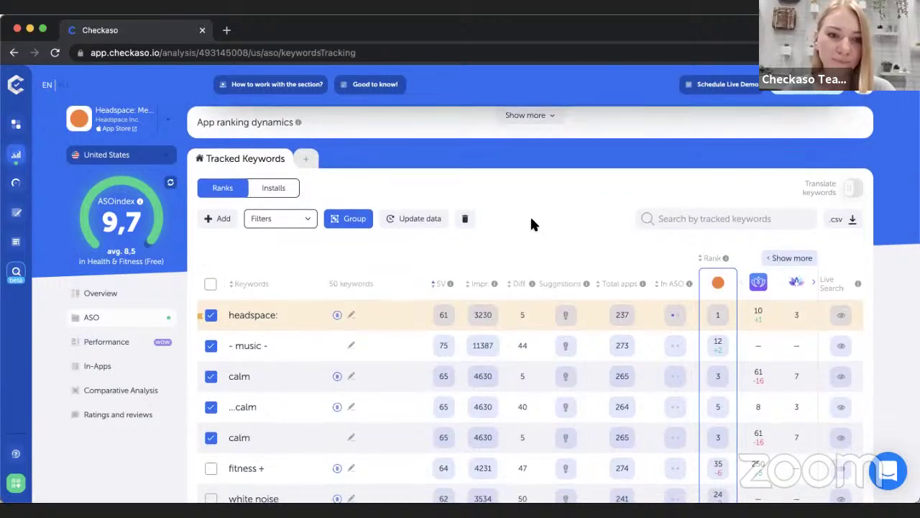
pyautogui.scroll(-2, 532, 224)
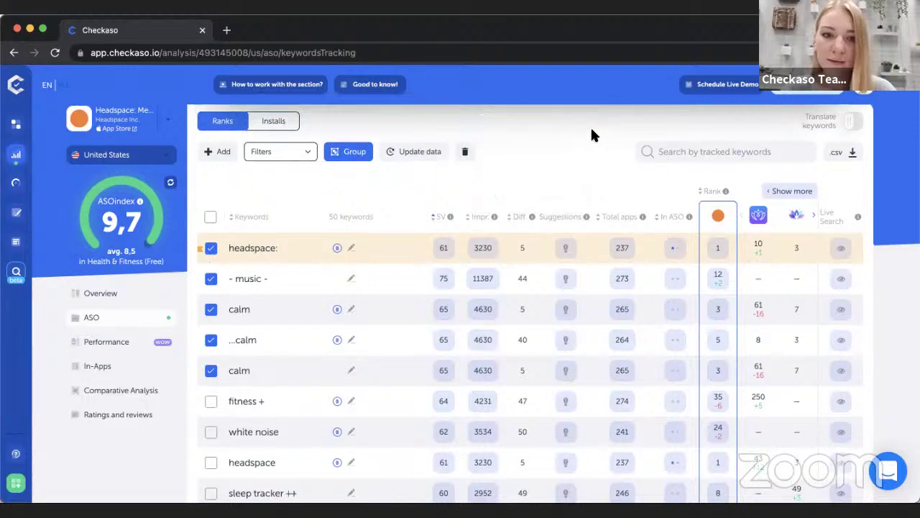
pyautogui.scroll(-1, 587, 133)
pyautogui.scroll(2, 515, 130)
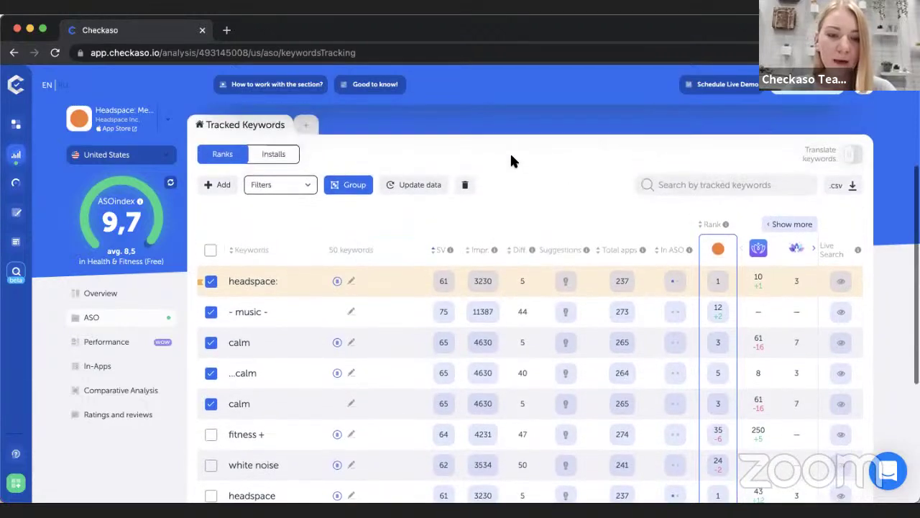
pyautogui.click(312, 189)
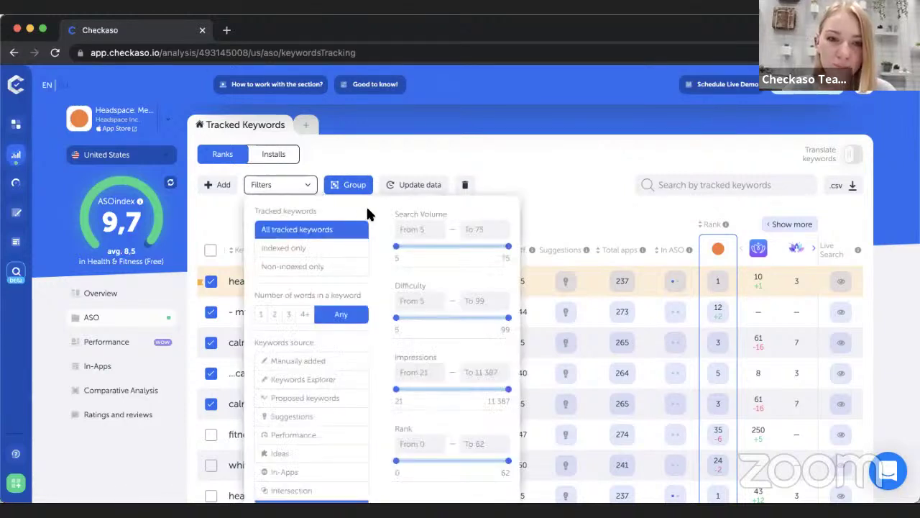
pyautogui.scroll(-3, 366, 205)
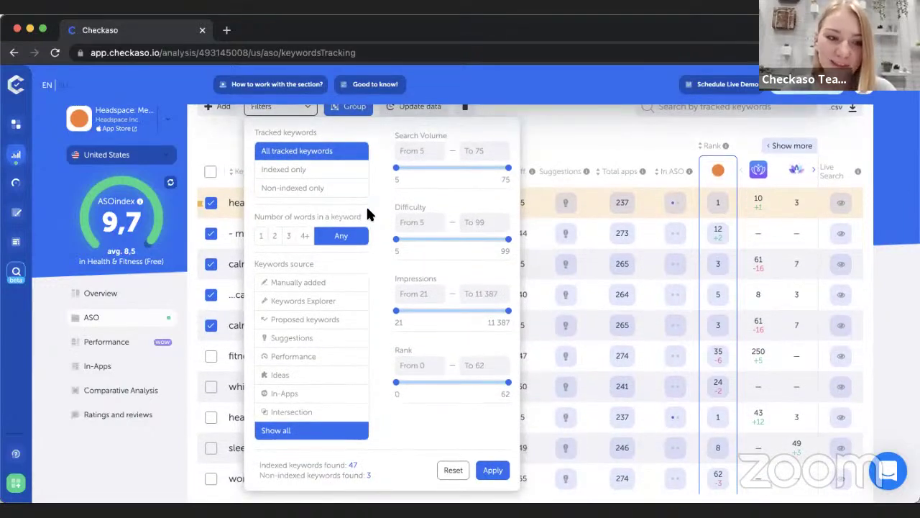
pyautogui.scroll(1, 379, 209)
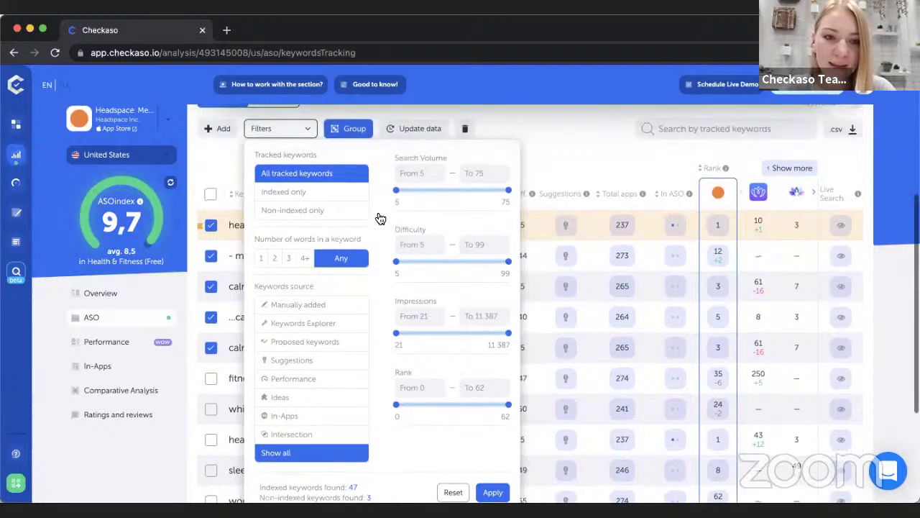
pyautogui.click(317, 194)
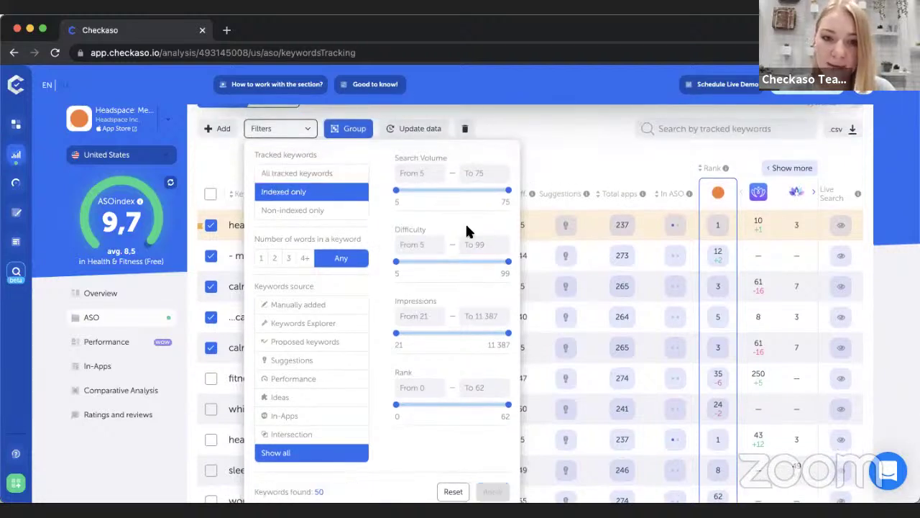
# Limit the maximum keyword difficulty to 54 and apply the filters to the tracked keywords table.
pyautogui.moveTo(509, 262); pyautogui.dragTo(456, 264)
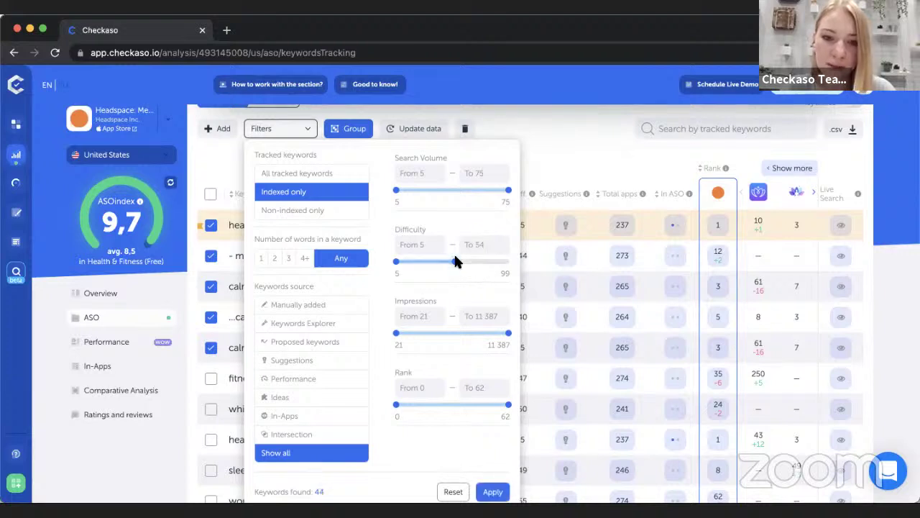
pyautogui.scroll(-1, 471, 215)
pyautogui.scroll(-2, 471, 215)
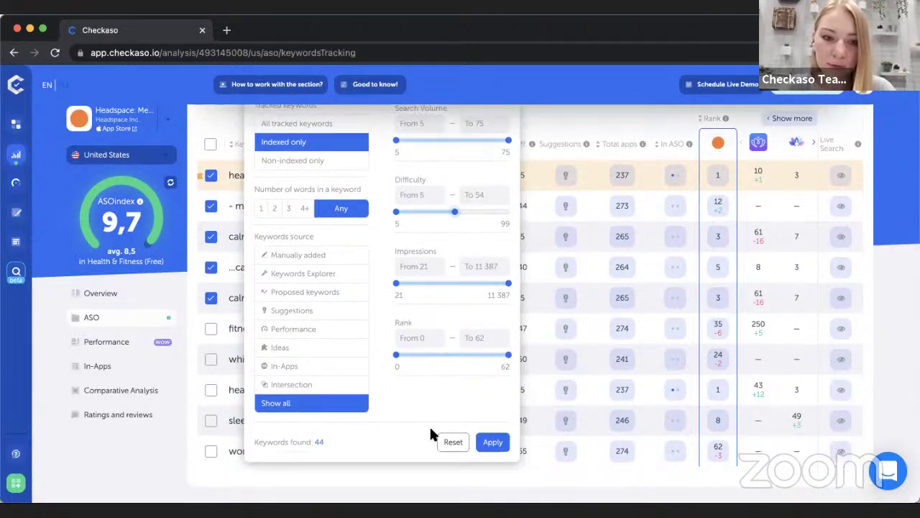
pyautogui.click(493, 443)
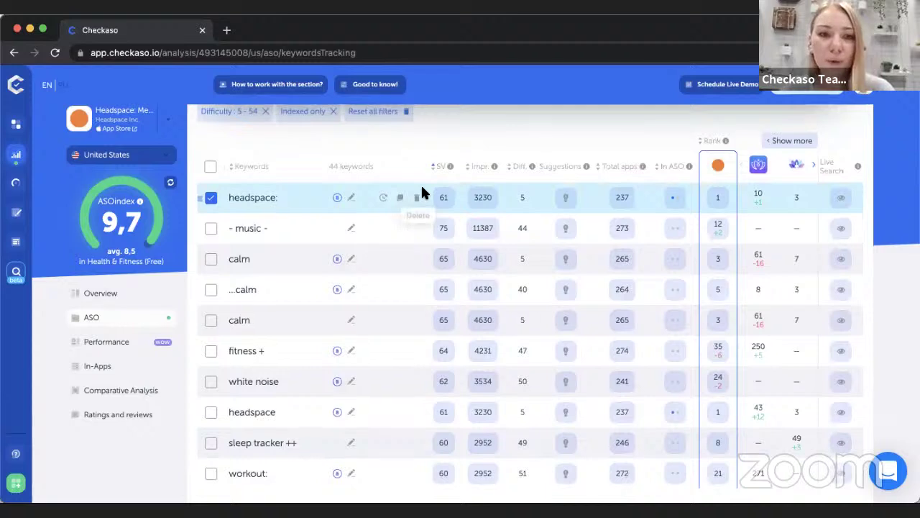
pyautogui.scroll(1, 373, 190)
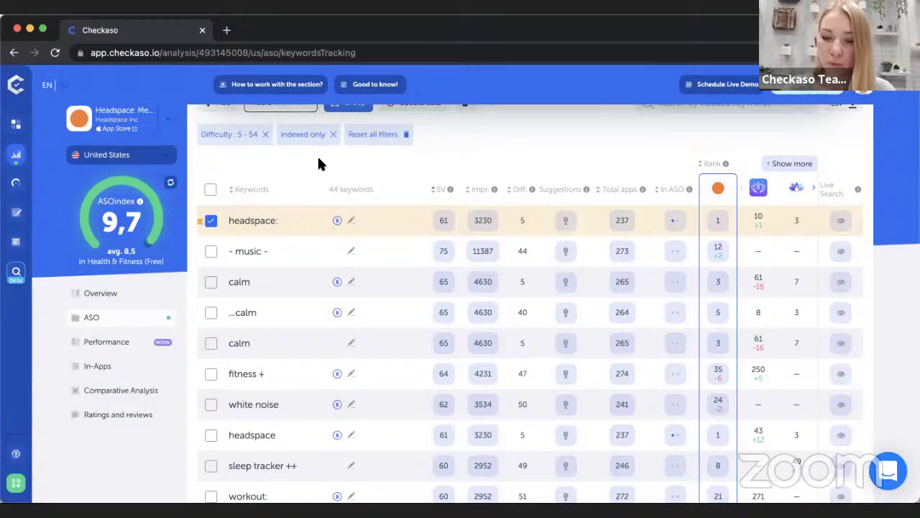
pyautogui.scroll(-1, 322, 189)
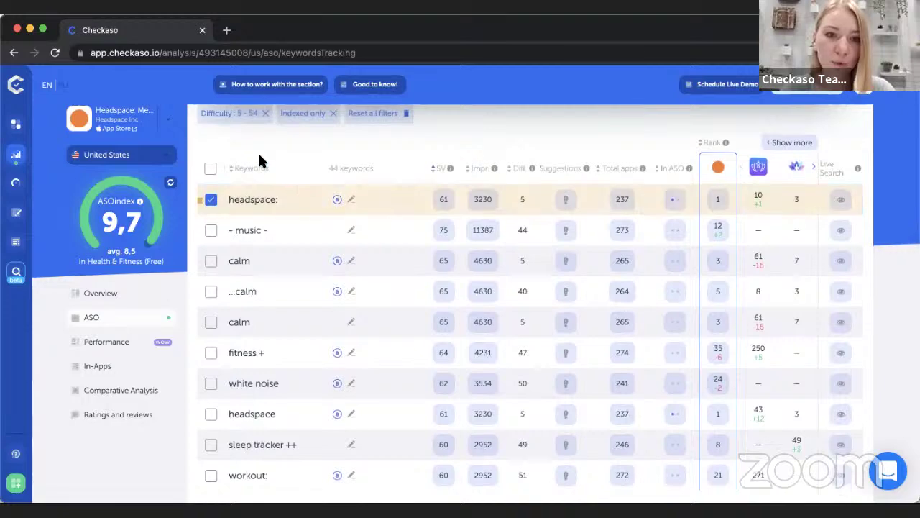
# Review the tracked keywords filter options, including keyword source, search volume, impressions and rank, and close them without changes.
pyautogui.scroll(3, 259, 158)
pyautogui.click(287, 160)
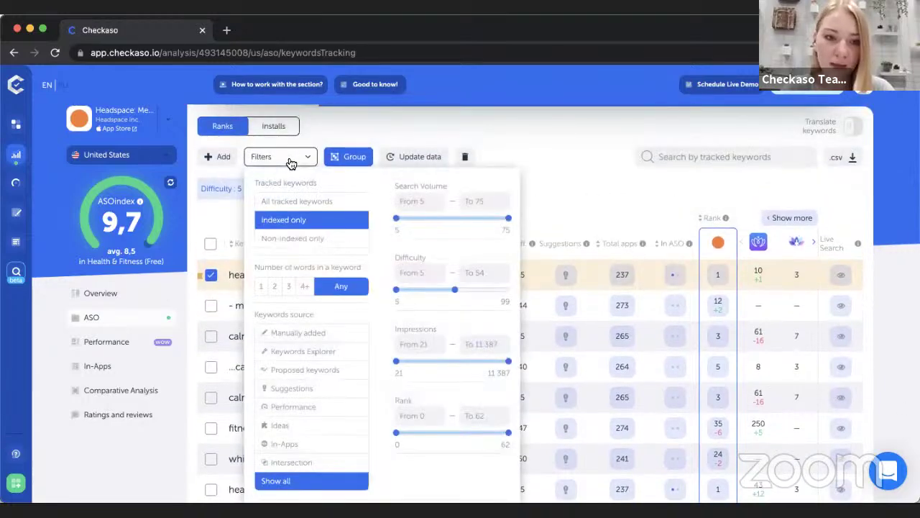
pyautogui.scroll(-1, 263, 332)
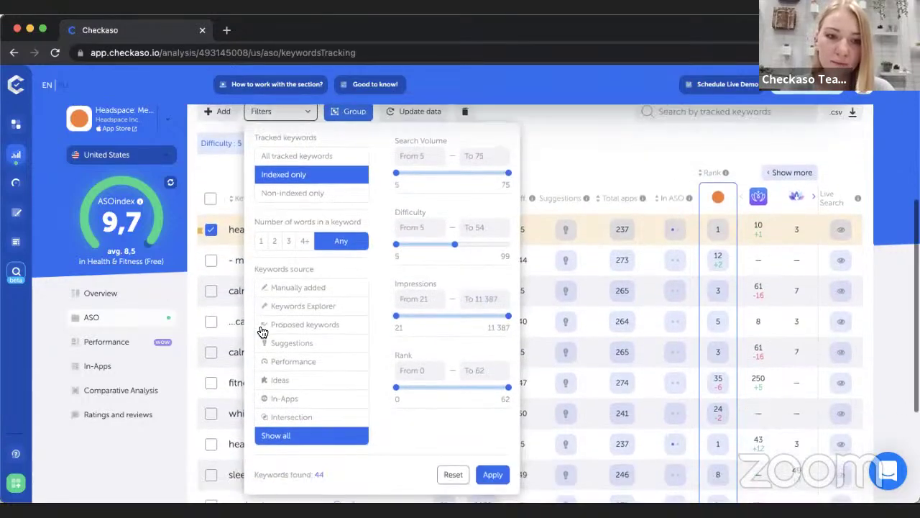
pyautogui.scroll(1, 304, 263)
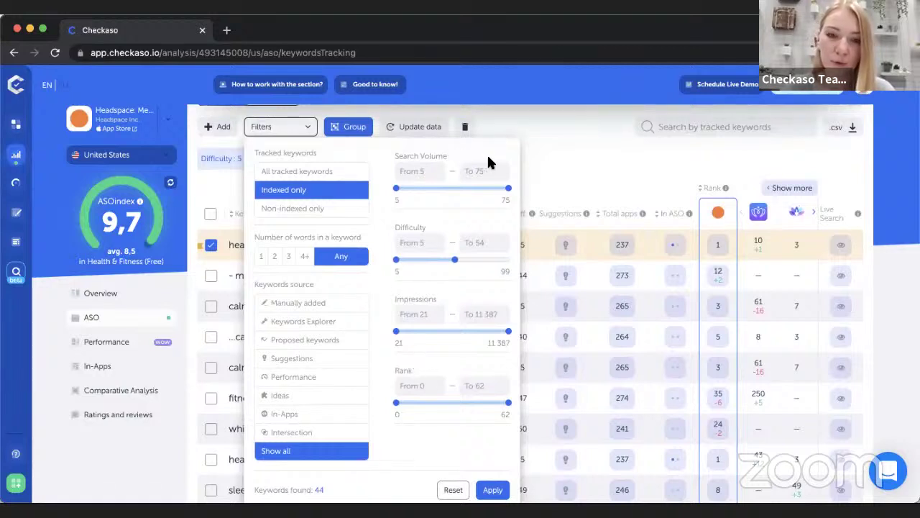
pyautogui.click(566, 145)
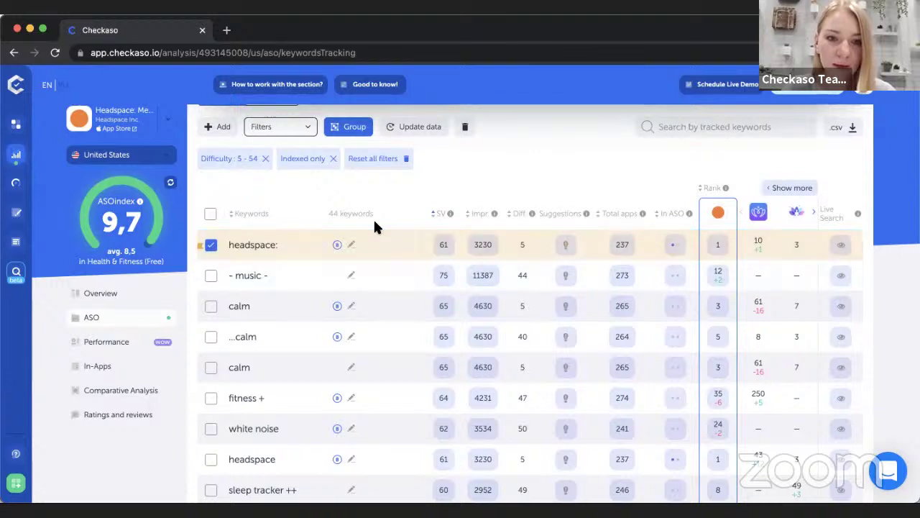
# Check the grouping options for the selected keyword "headspace:" and close them without creating a group.
pyautogui.scroll(-1, 374, 227)
pyautogui.scroll(3, 374, 228)
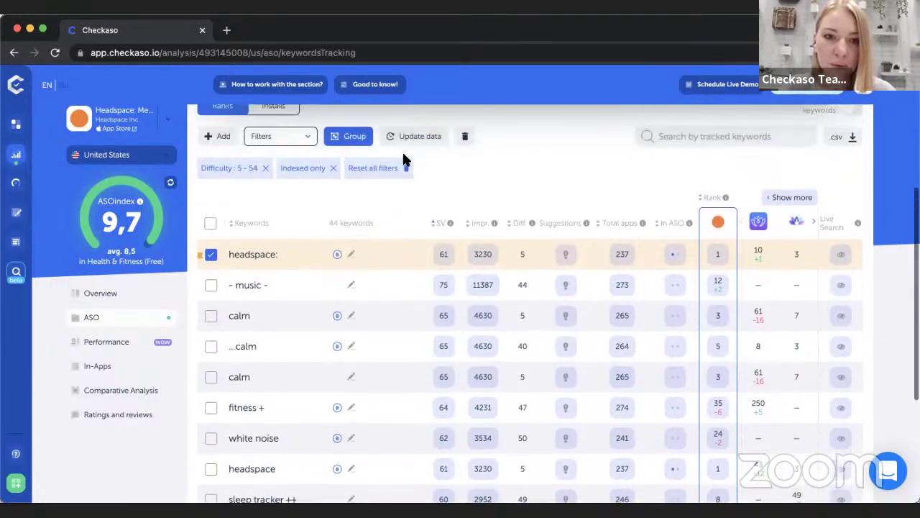
pyautogui.click(352, 137)
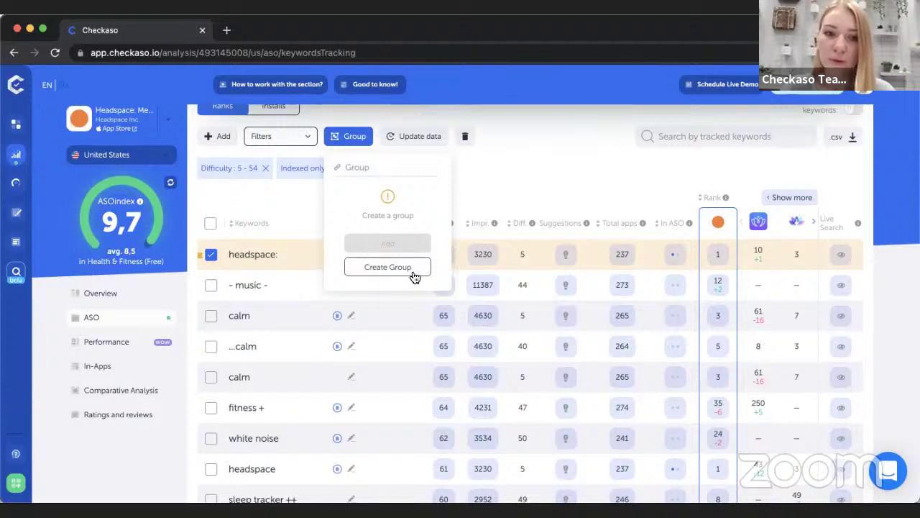
pyautogui.click(501, 181)
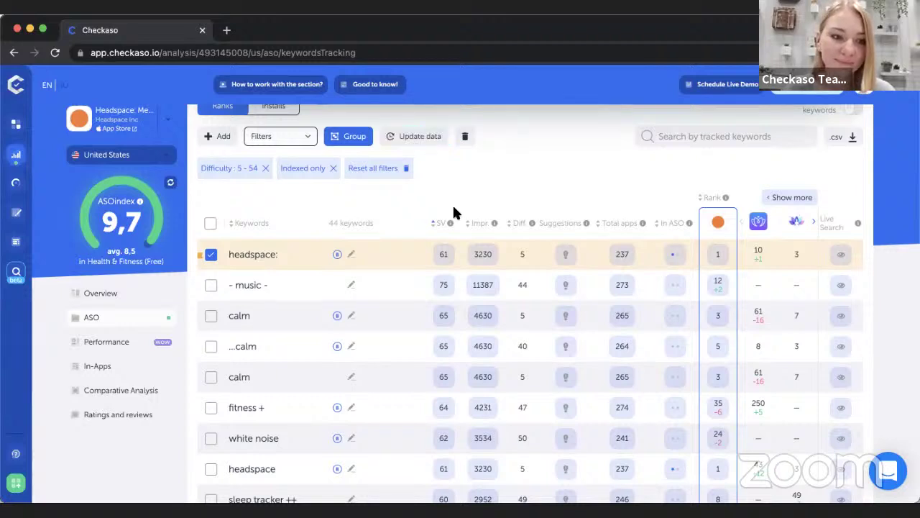
# Look over the filtered keywords table, and briefly expand and collapse the Keyword overview section.
pyautogui.scroll(-2, 453, 212)
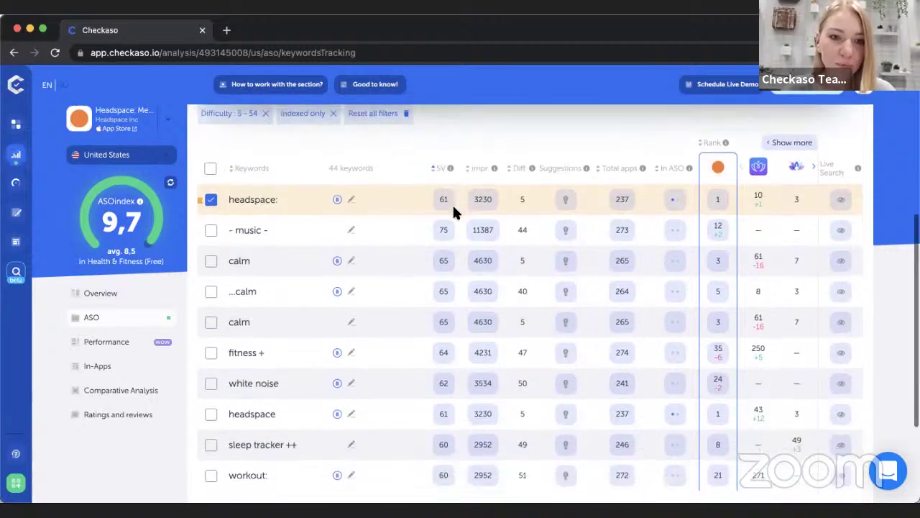
pyautogui.scroll(-1, 454, 208)
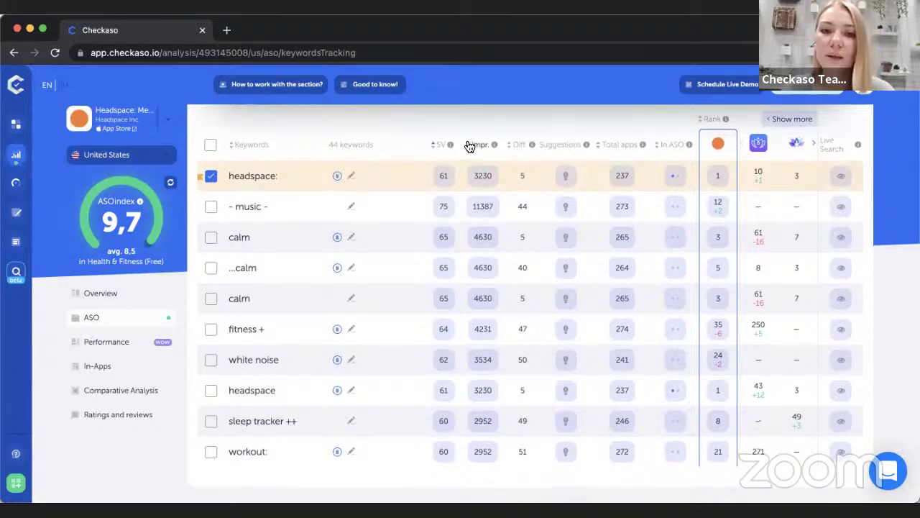
pyautogui.scroll(5, 466, 144)
pyautogui.scroll(-2, 466, 145)
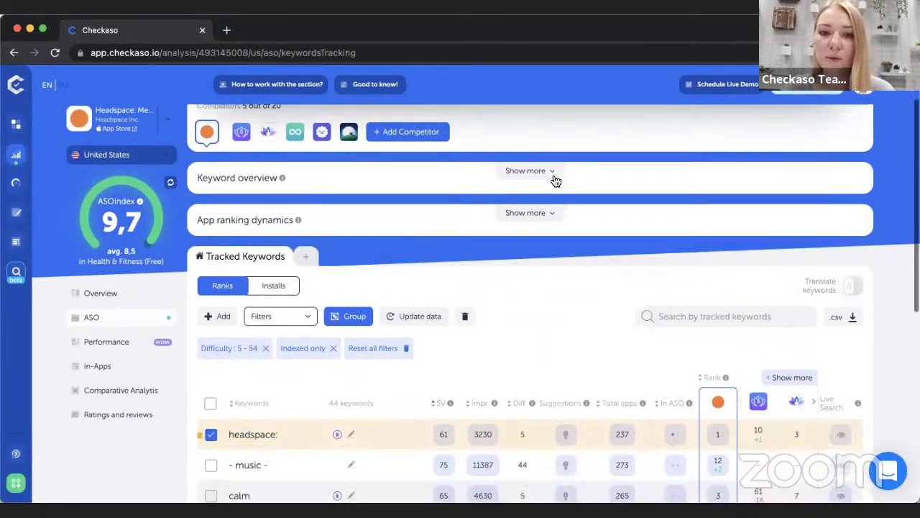
pyautogui.click(551, 172)
pyautogui.click(550, 171)
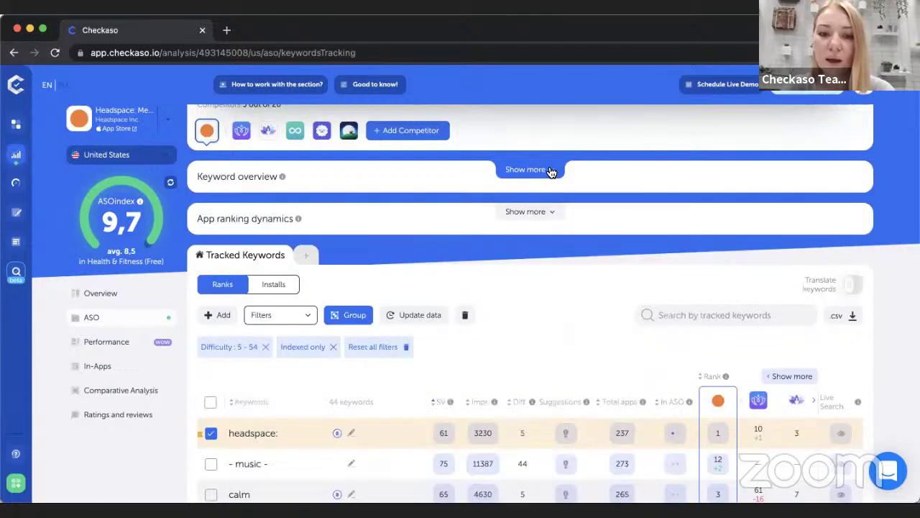
# Read the explanation of the SV metric, view the Search Volume history of "headspace:" and close it.
pyautogui.scroll(-5, 551, 171)
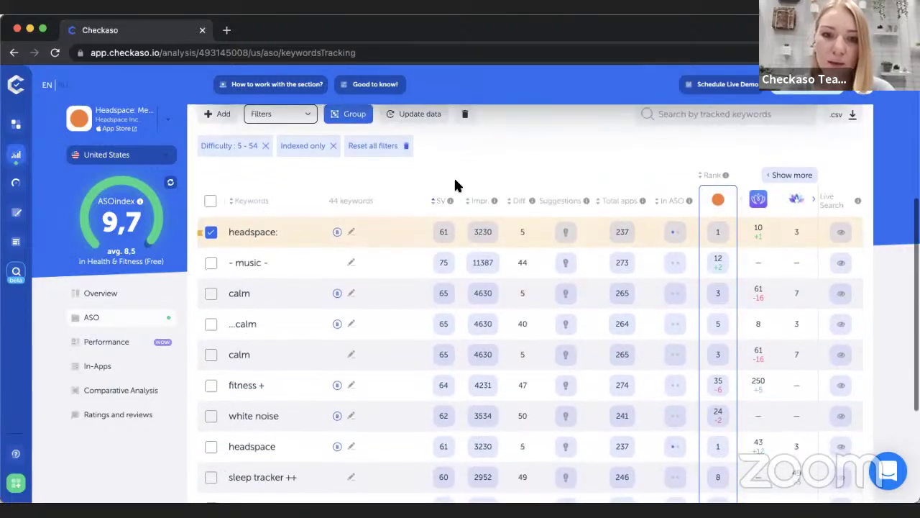
pyautogui.scroll(-1, 451, 176)
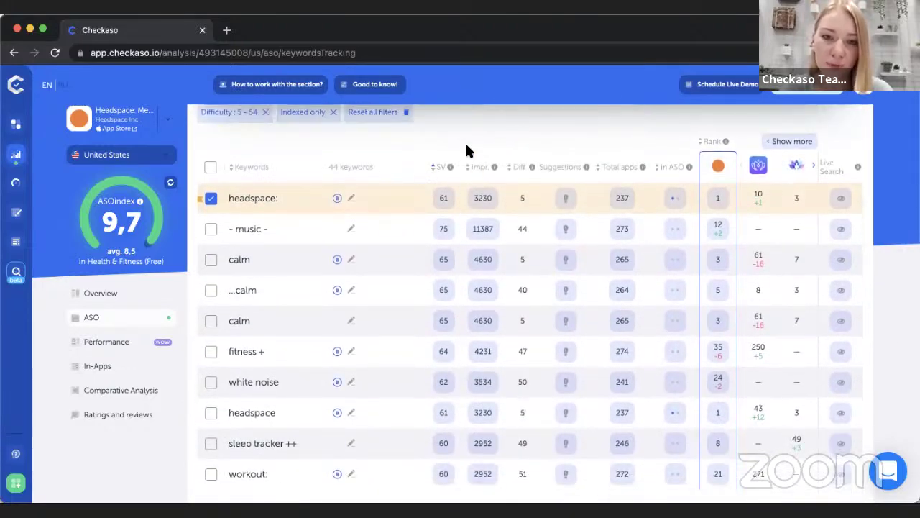
pyautogui.moveTo(451, 167)
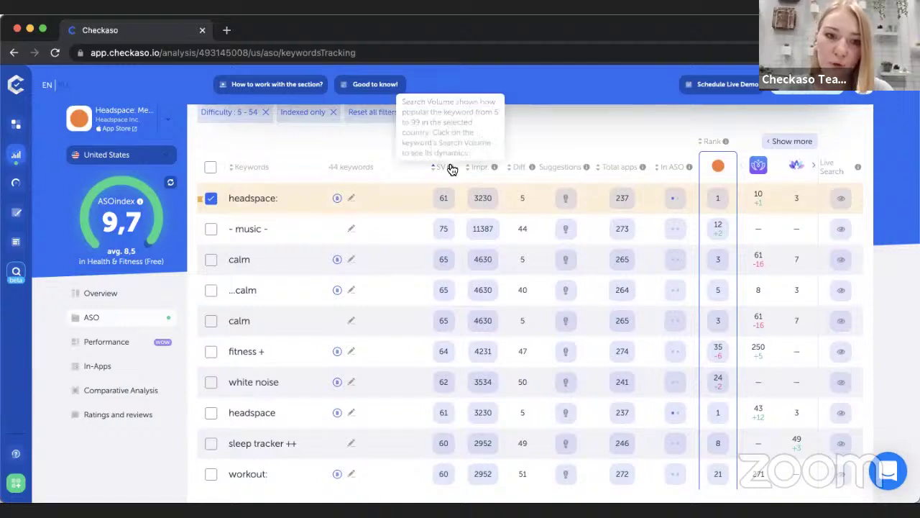
pyautogui.click(444, 205)
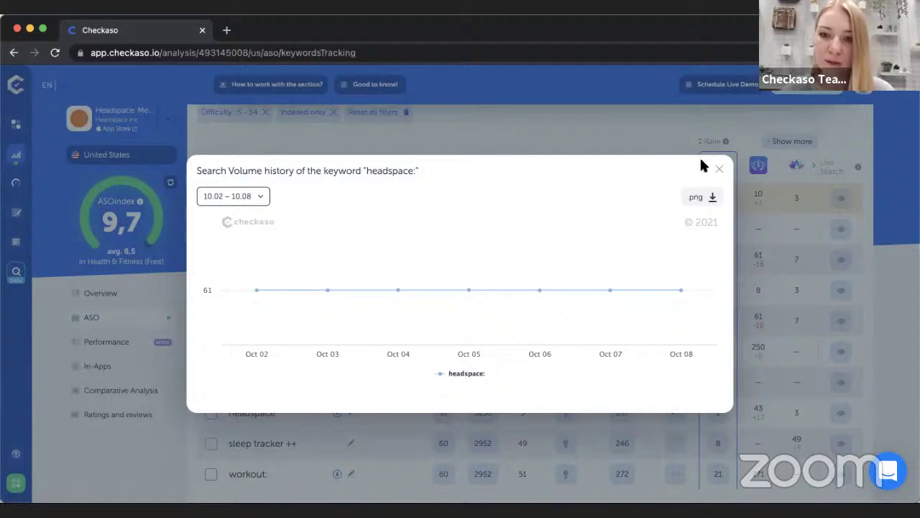
pyautogui.click(722, 170)
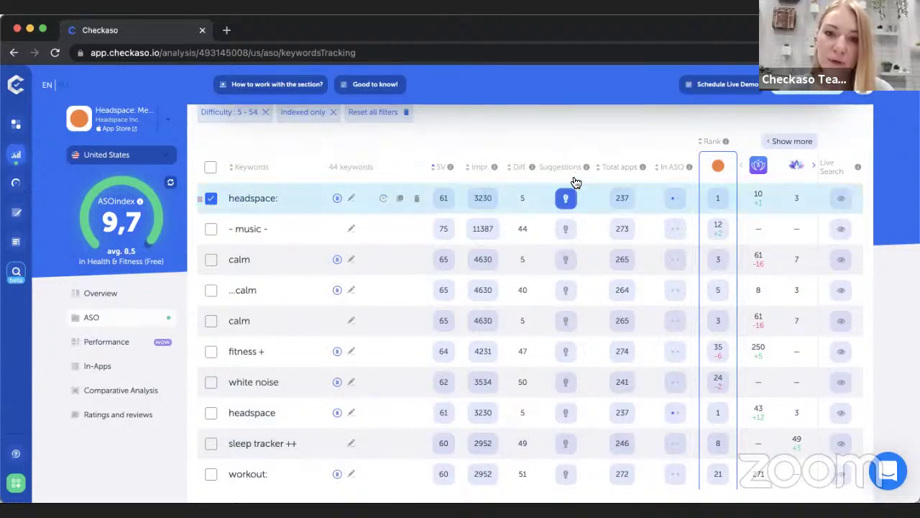
# View the store suggestions for the keywords "- music -" and "...calm", closing each list after reviewing it.
pyautogui.click(567, 229)
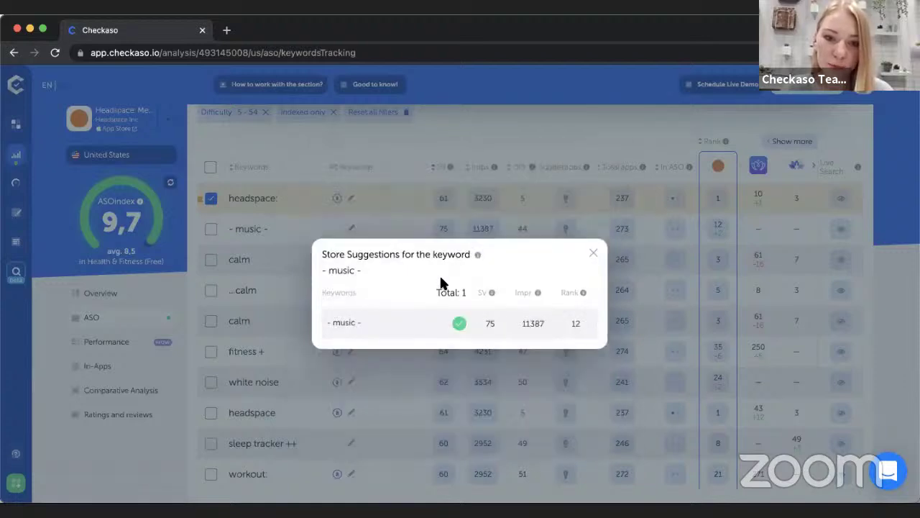
pyautogui.scroll(-1, 586, 234)
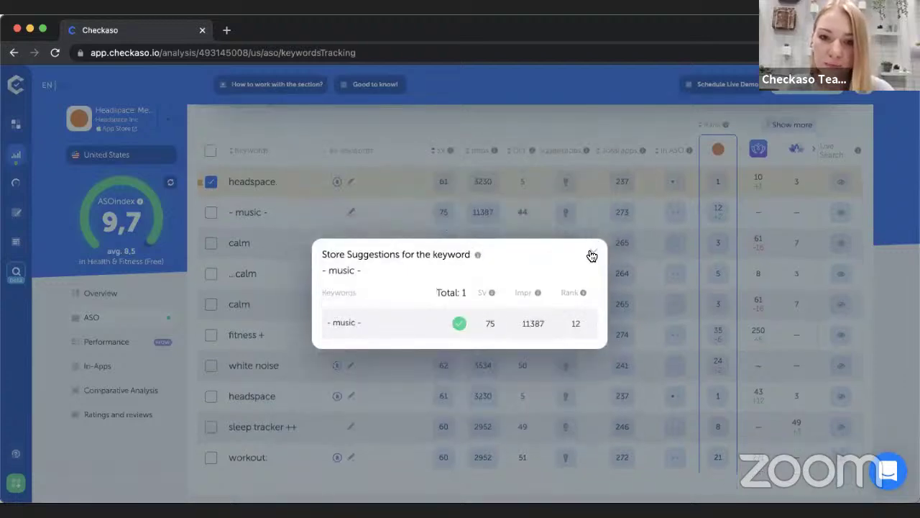
pyautogui.click(591, 255)
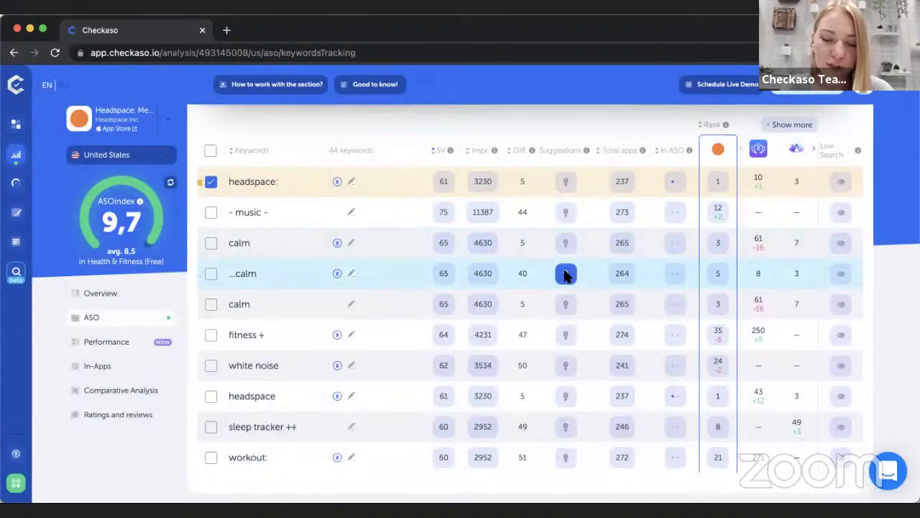
pyautogui.click(566, 274)
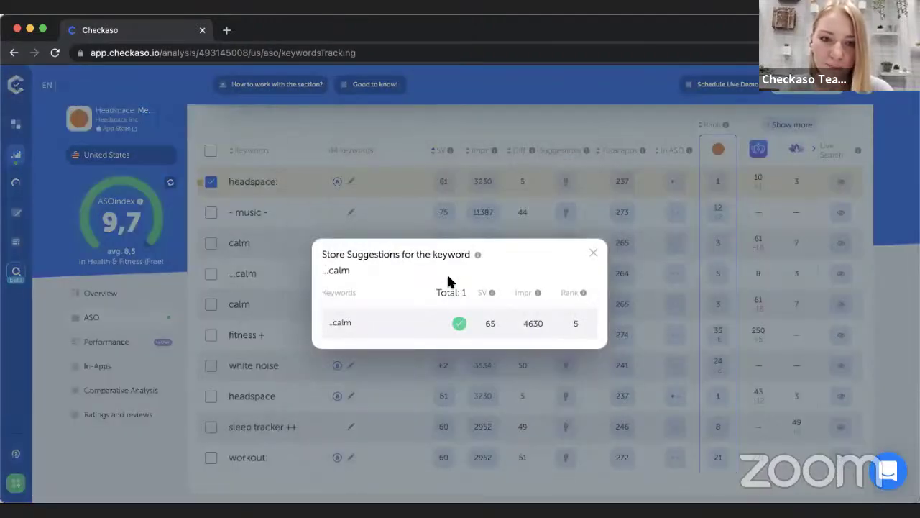
pyautogui.scroll(-1, 447, 280)
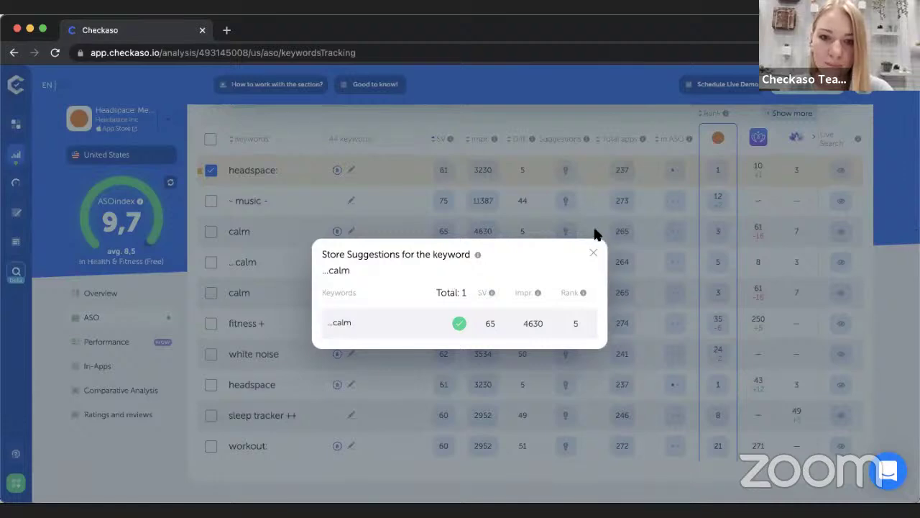
pyautogui.click(596, 257)
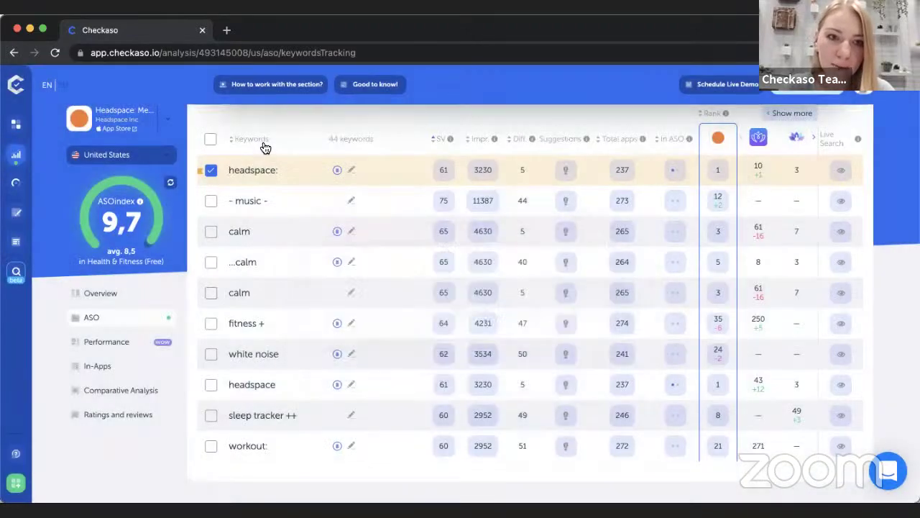
# Remove the Indexed only and Difficulty 5 - 54 filters from the tracked keywords table.
pyautogui.scroll(3, 297, 143)
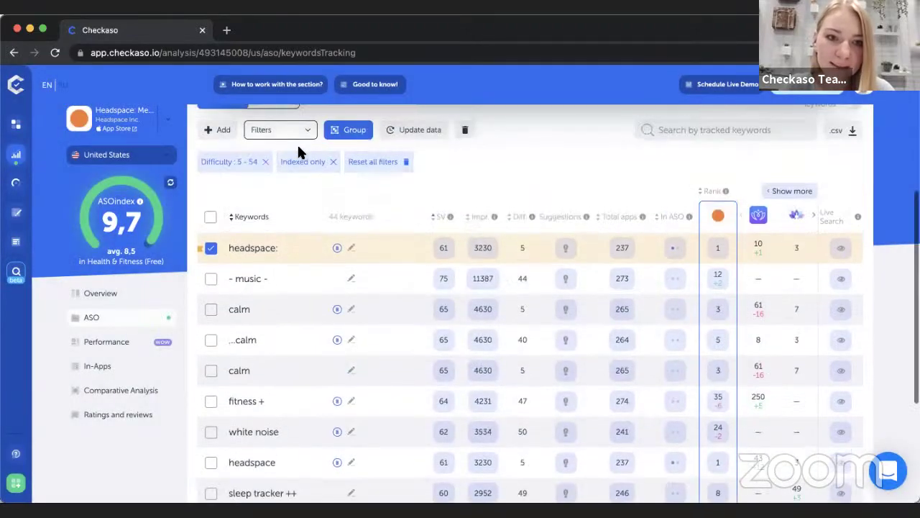
pyautogui.click(335, 162)
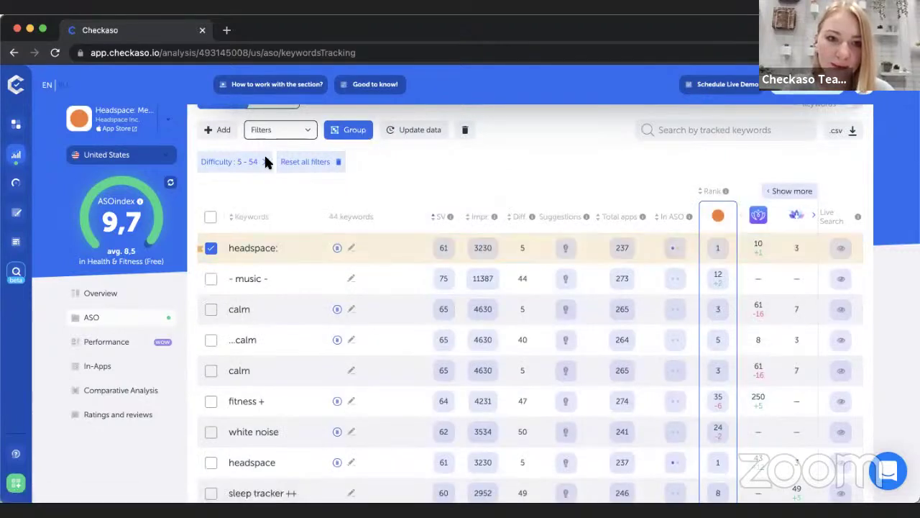
pyautogui.click(263, 162)
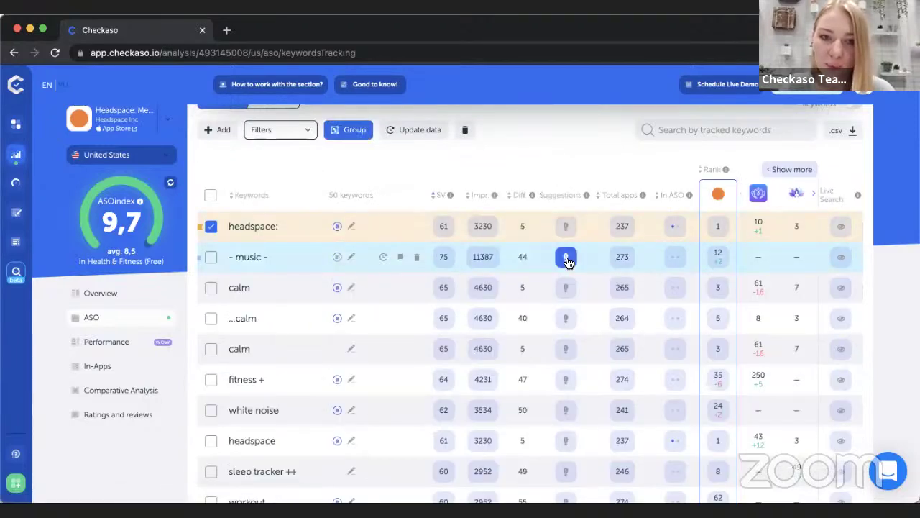
# Check the store suggestions for "- music -" in the unfiltered table, and review those for the first "calm" keyword.
pyautogui.click(566, 259)
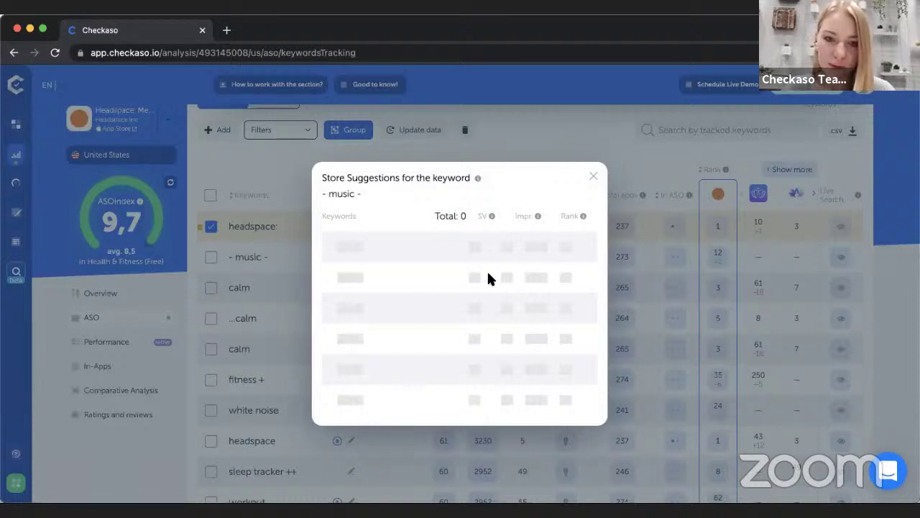
pyautogui.scroll(-1, 434, 311)
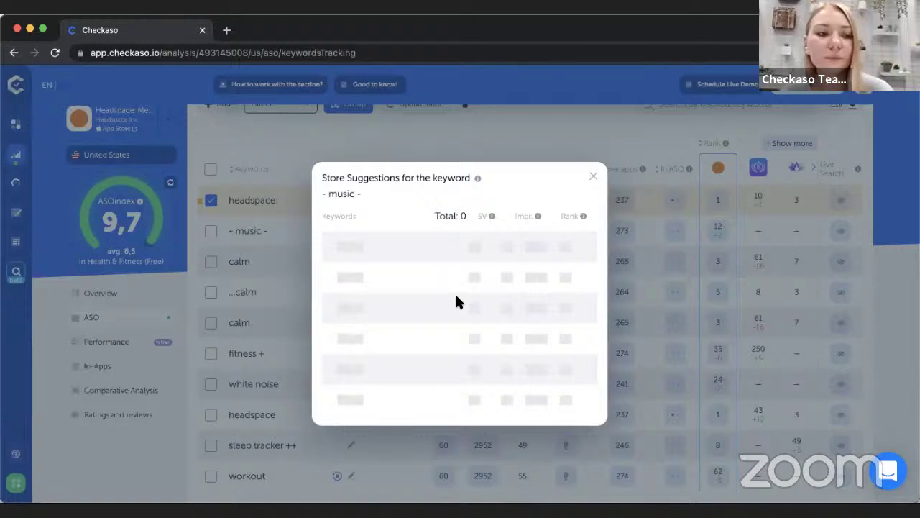
pyautogui.click(593, 175)
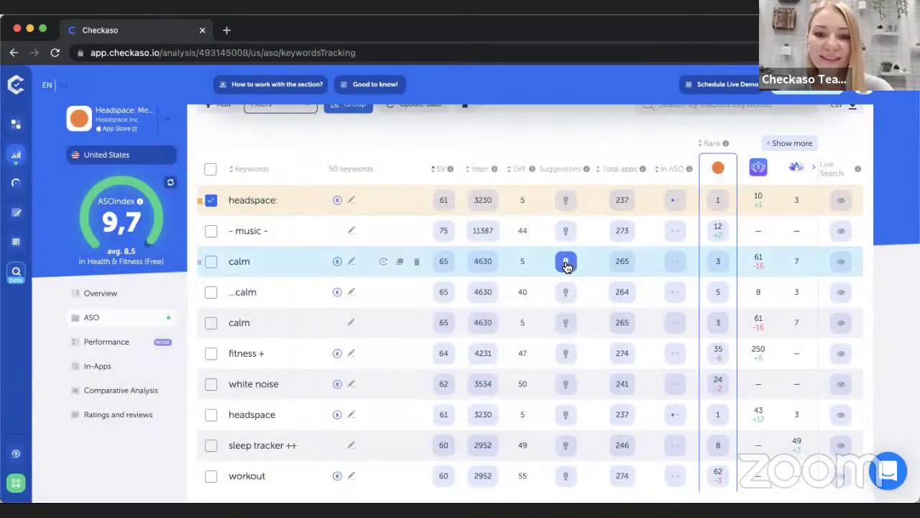
pyautogui.click(564, 260)
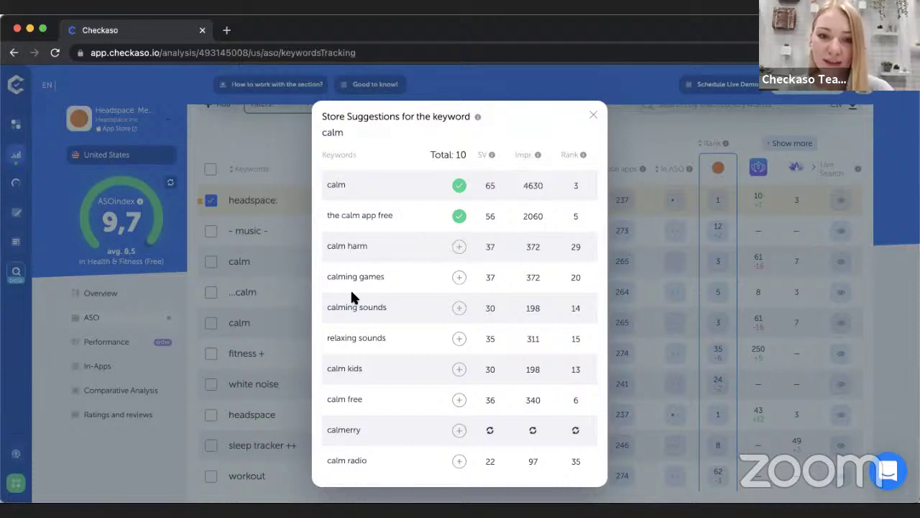
pyautogui.click(593, 117)
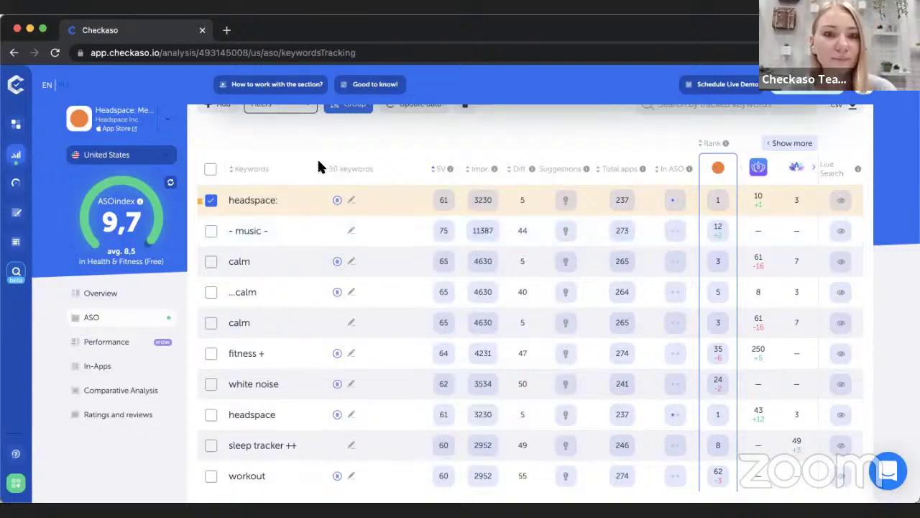
# Open the Live Search results for the keyword "- music -" and choose October 8, 2021 as their date.
pyautogui.scroll(-1, 281, 179)
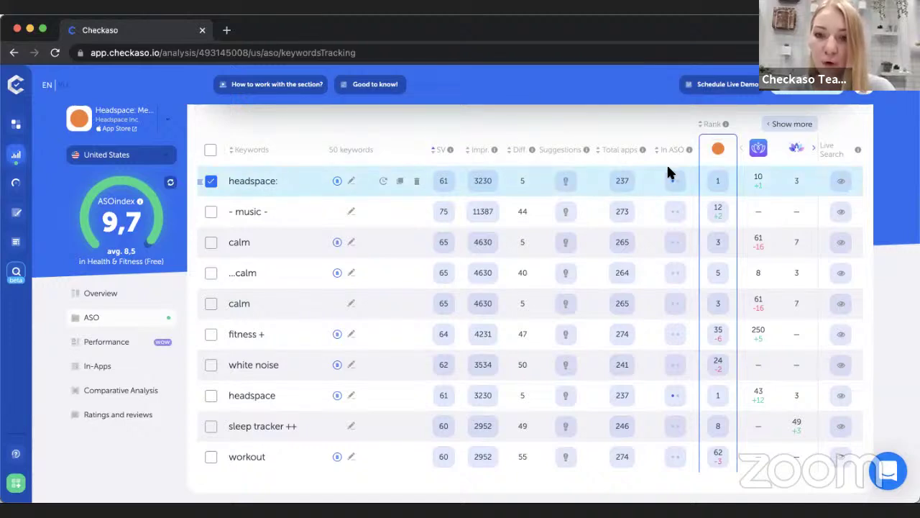
pyautogui.moveTo(669, 178)
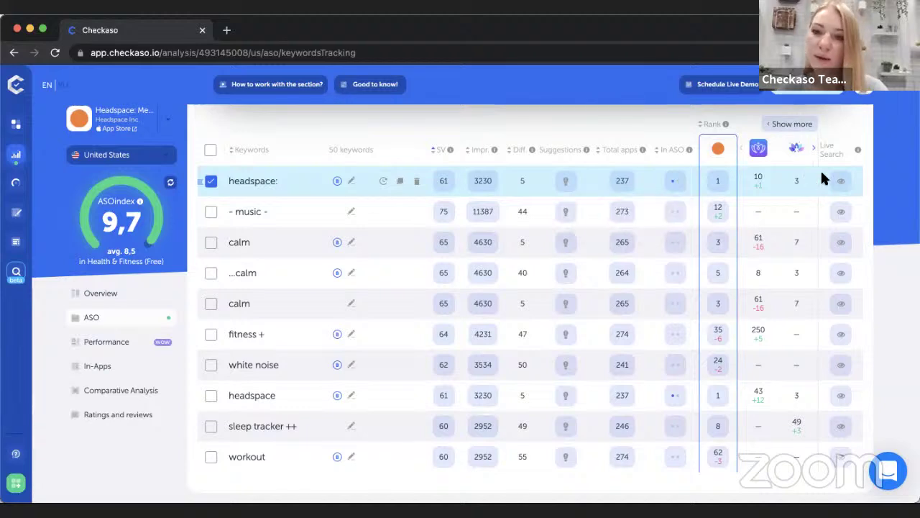
pyautogui.scroll(1, 802, 162)
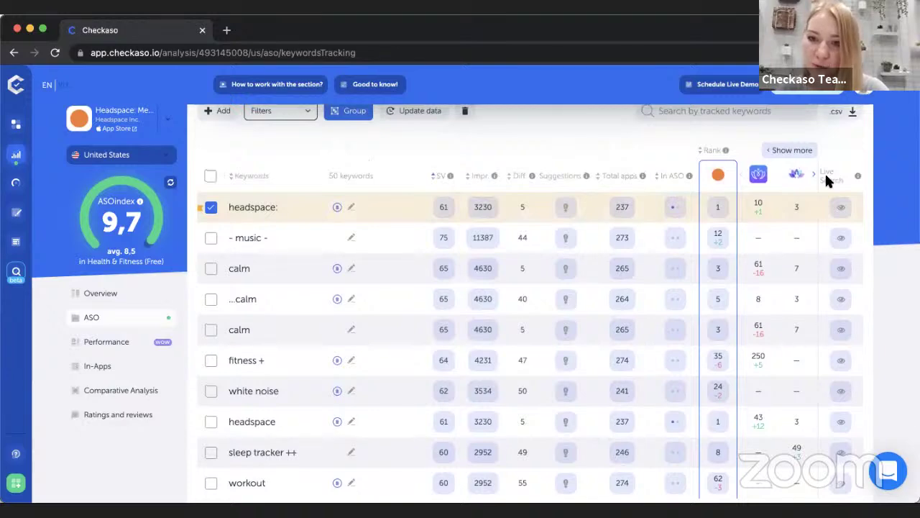
pyautogui.click(838, 240)
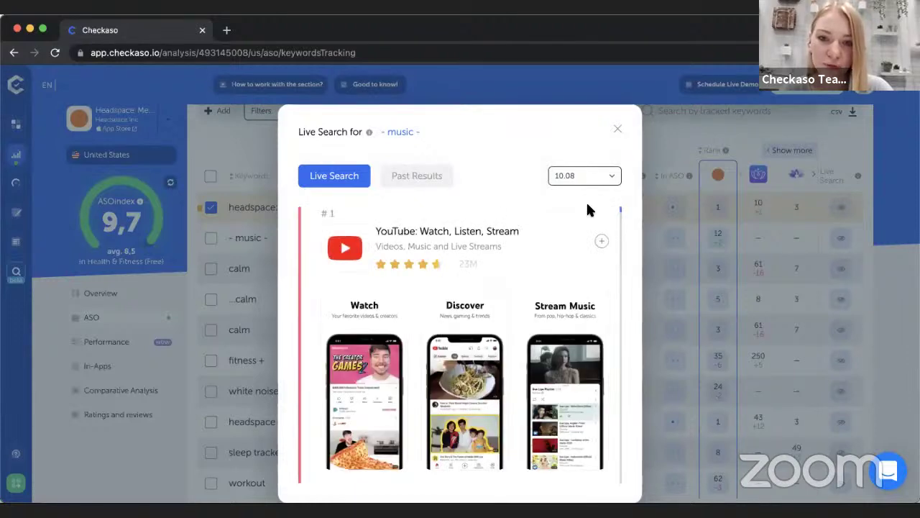
pyautogui.click(601, 175)
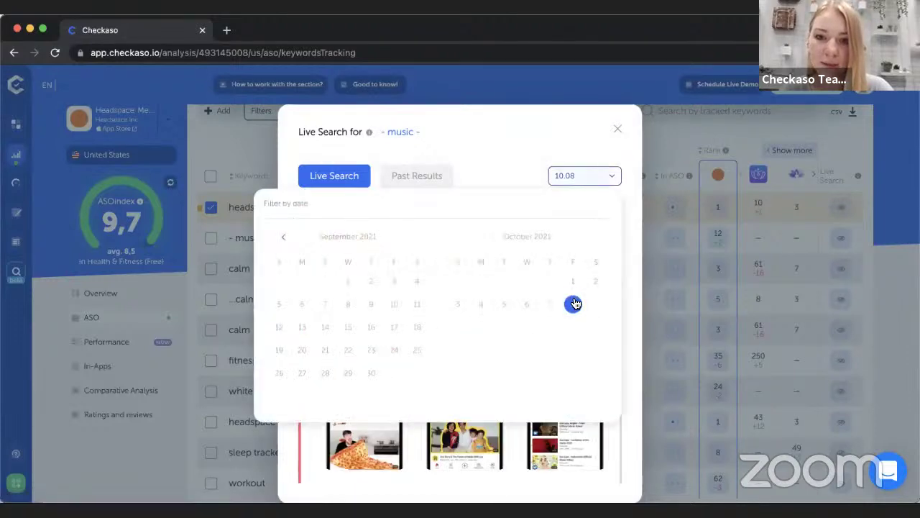
pyautogui.click(575, 303)
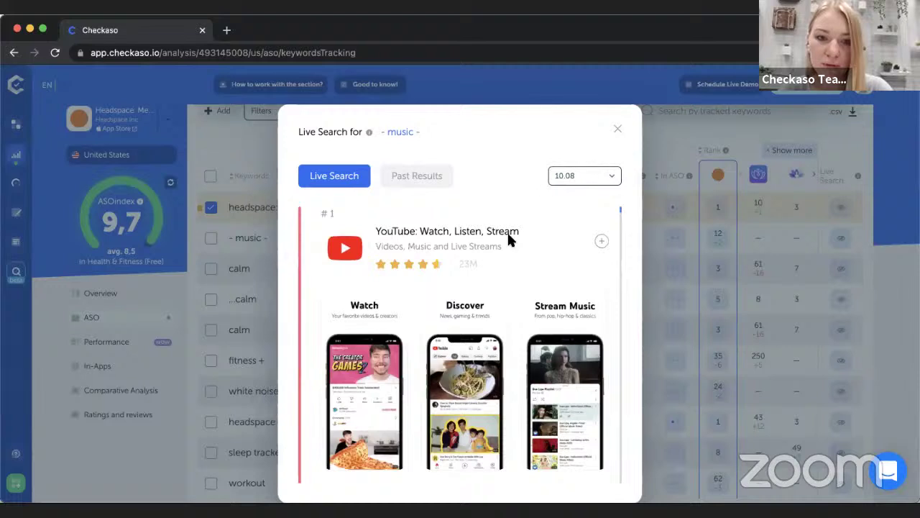
# Review the ranked apps and their screenshots in the Live Search results for "- music -", and close the results.
pyautogui.scroll(-3, 508, 236)
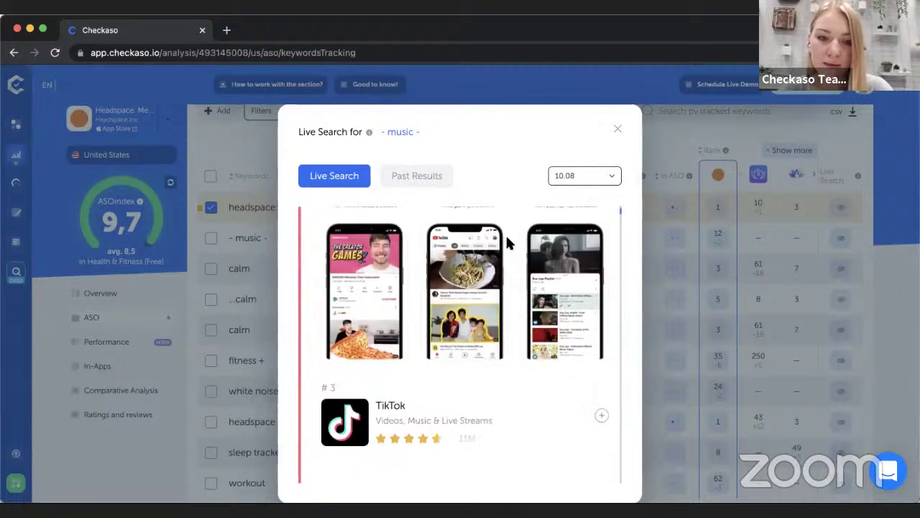
pyautogui.scroll(-3, 507, 243)
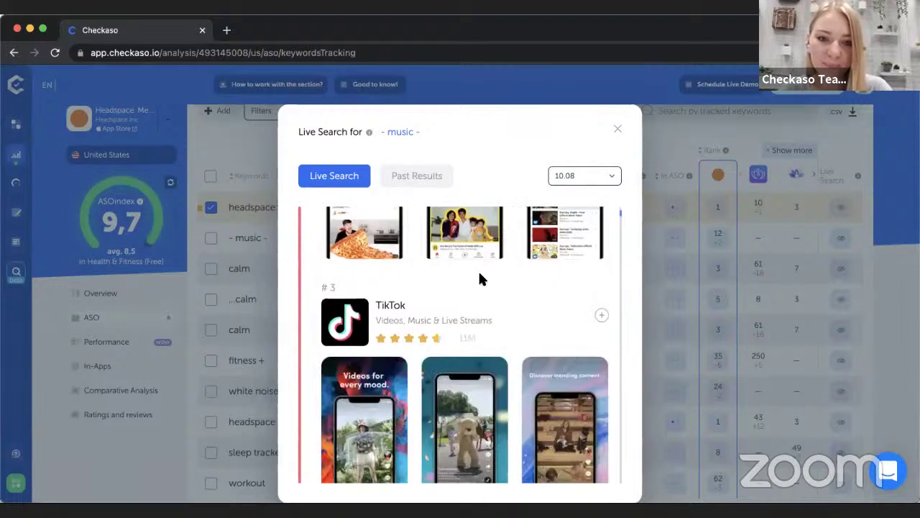
pyautogui.scroll(-2, 469, 340)
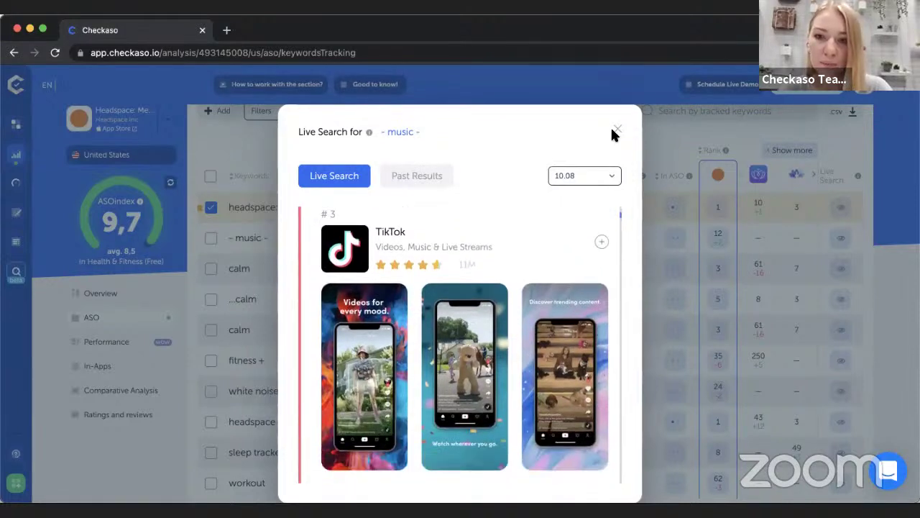
pyautogui.scroll(-5, 520, 253)
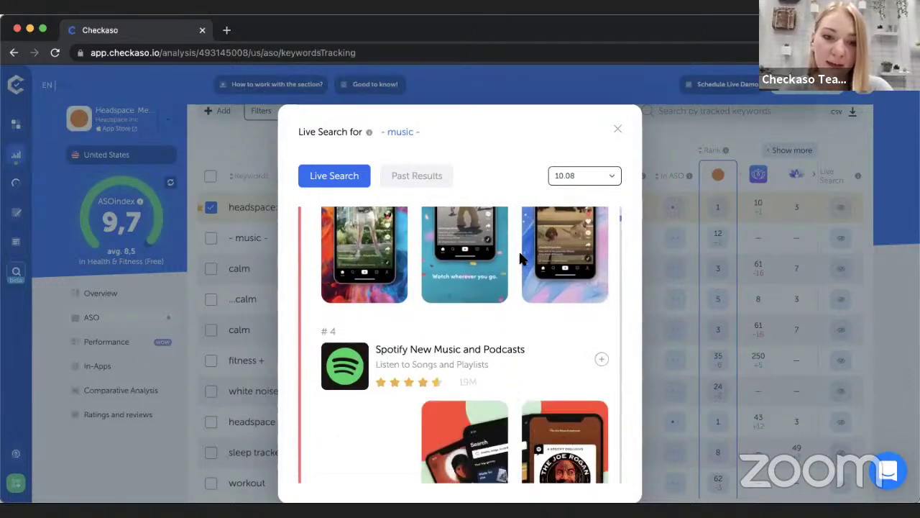
pyautogui.scroll(-2, 520, 257)
pyautogui.scroll(-4, 478, 294)
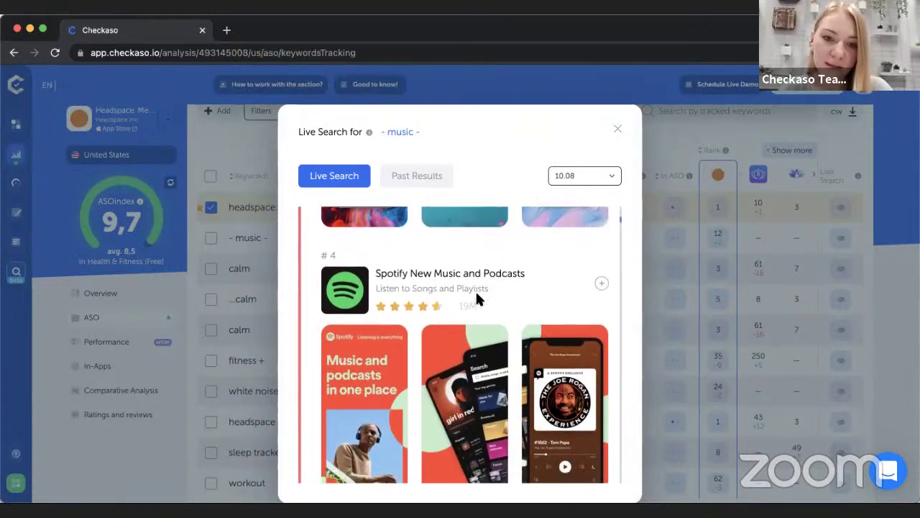
pyautogui.scroll(-3, 478, 295)
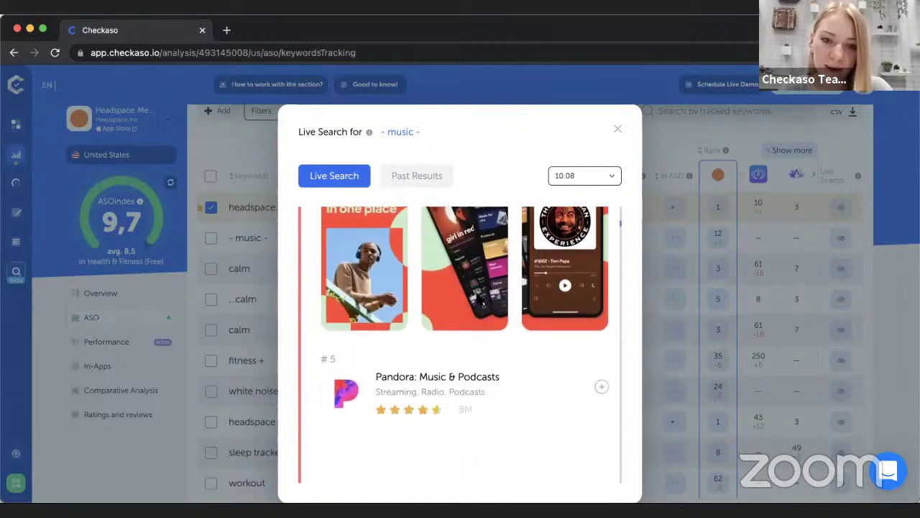
pyautogui.scroll(-3, 478, 298)
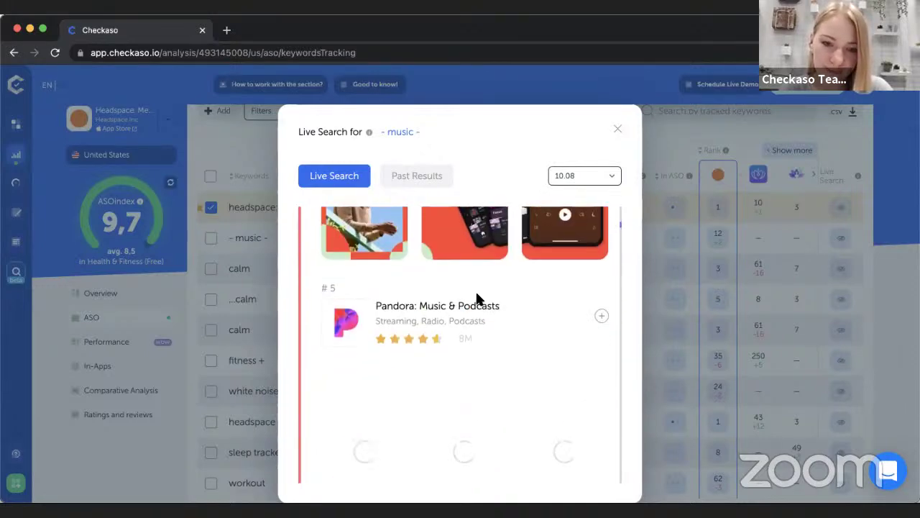
pyautogui.scroll(-2, 479, 298)
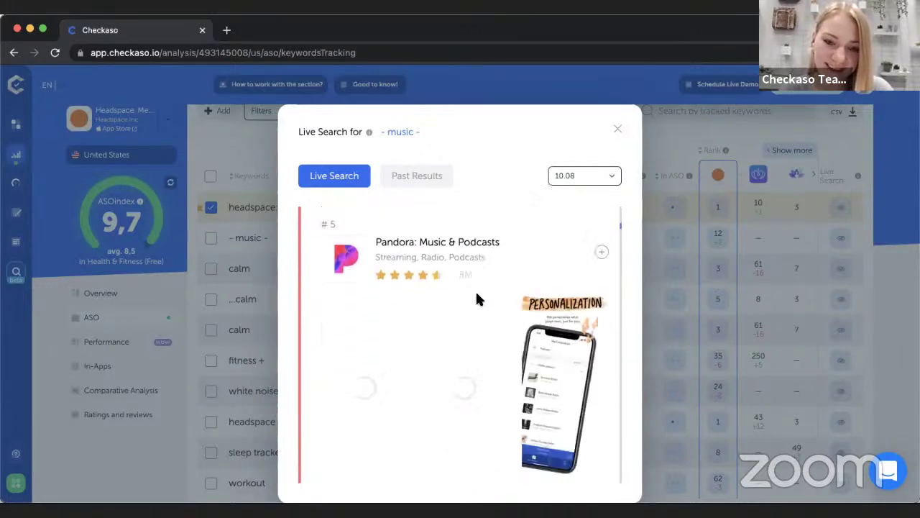
pyautogui.click(619, 132)
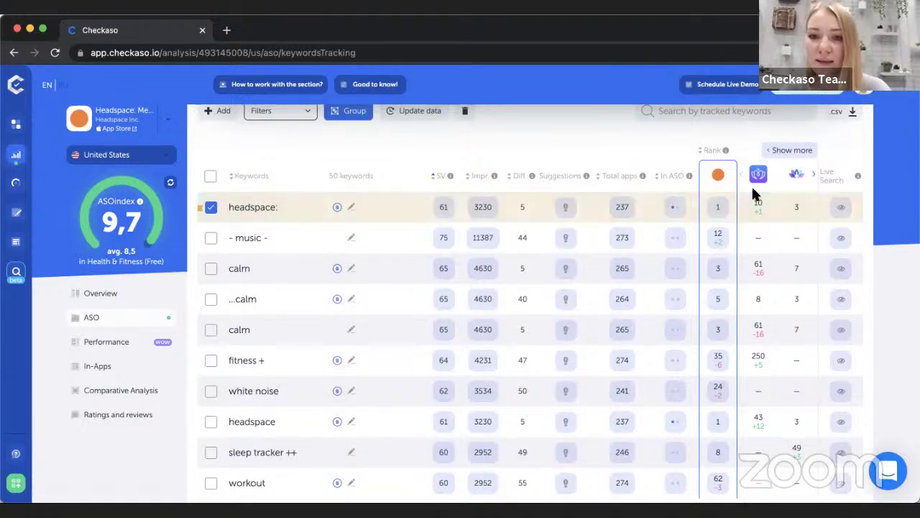
# Toggle the extra competitor rank columns, and check the branded status of the keywords "headspace:" and "- music -".
pyautogui.scroll(1, 768, 180)
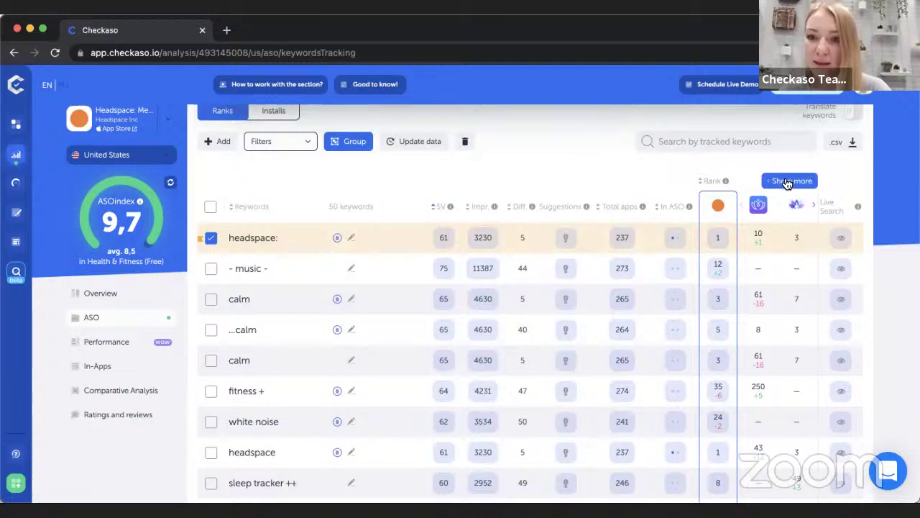
pyautogui.click(787, 182)
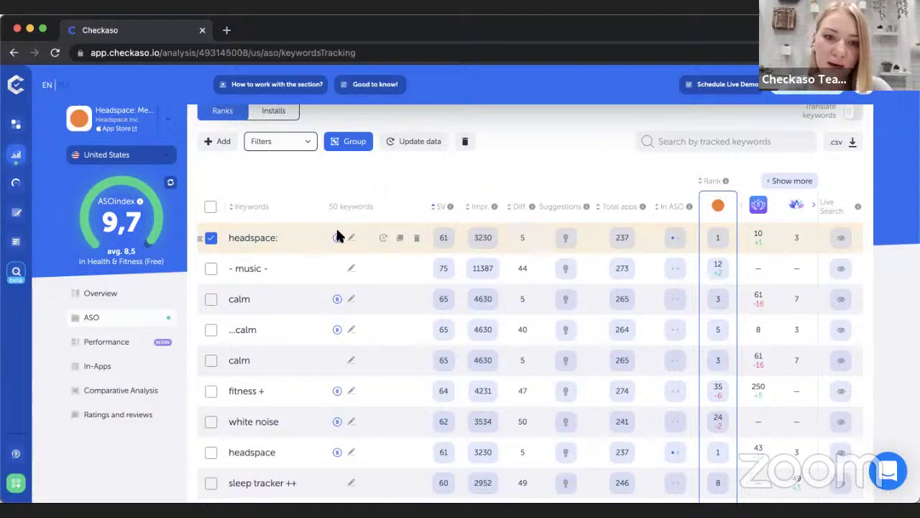
pyautogui.moveTo(337, 238)
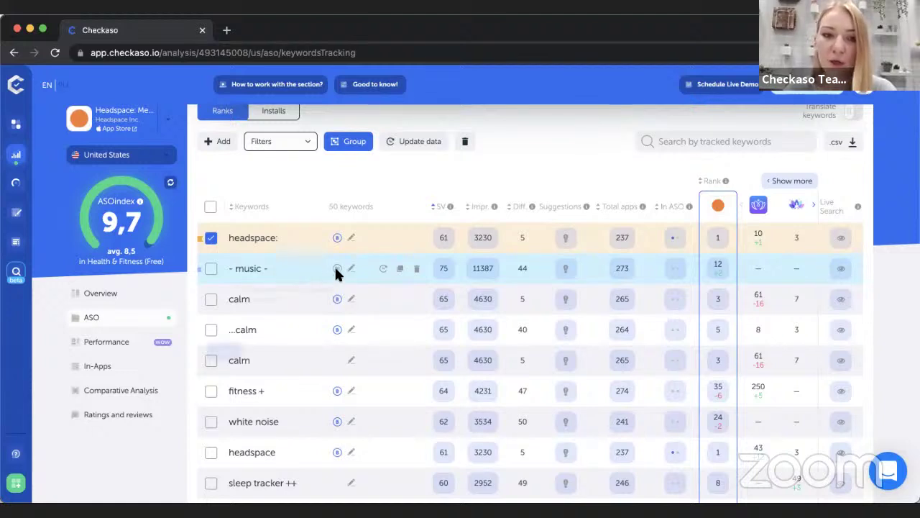
pyautogui.moveTo(336, 270)
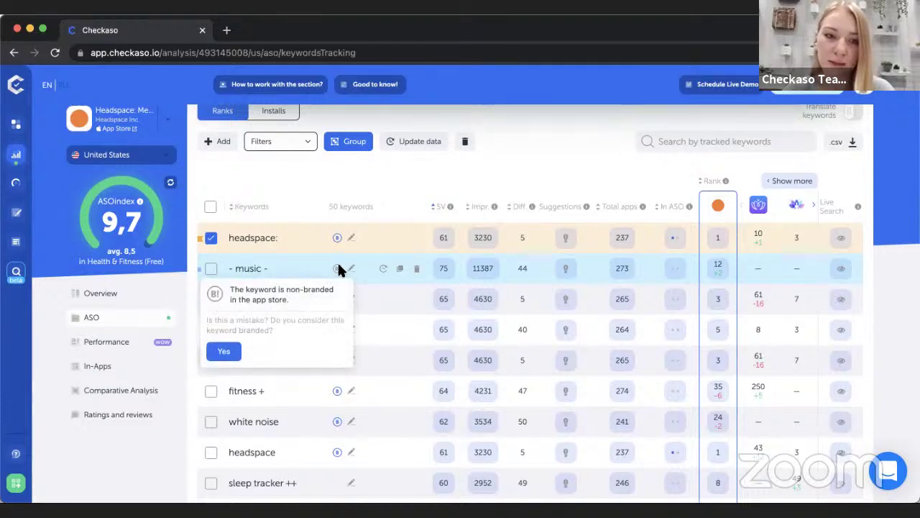
# Add the keyword "- music -" to the favorites and remove "headspace:" from them.
pyautogui.scroll(-1, 337, 268)
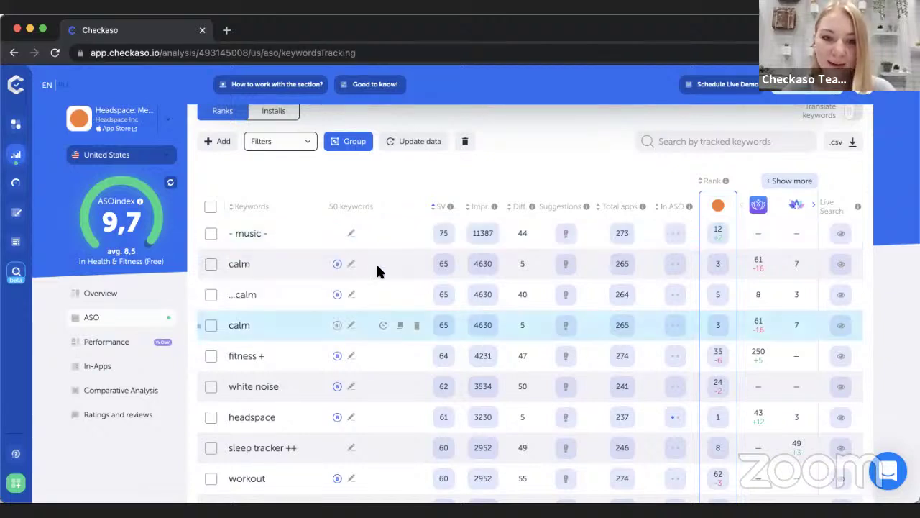
pyautogui.scroll(1, 463, 294)
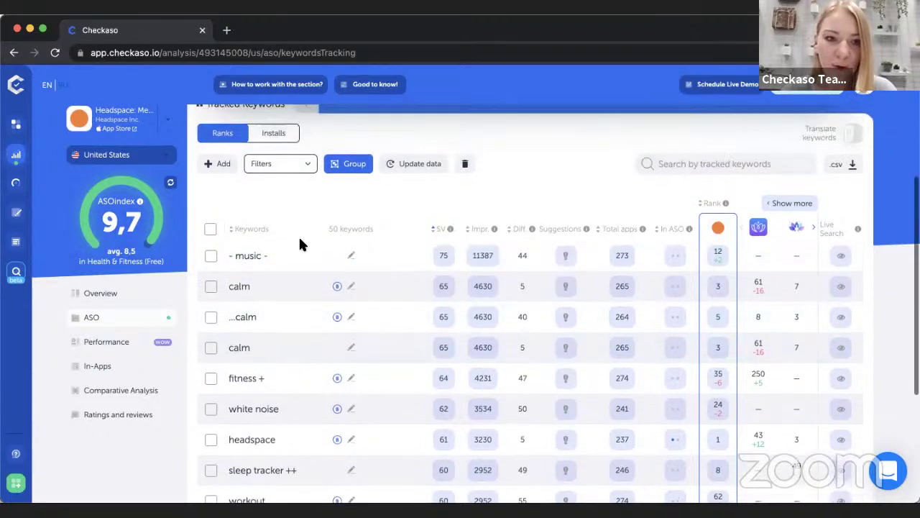
pyautogui.click(202, 258)
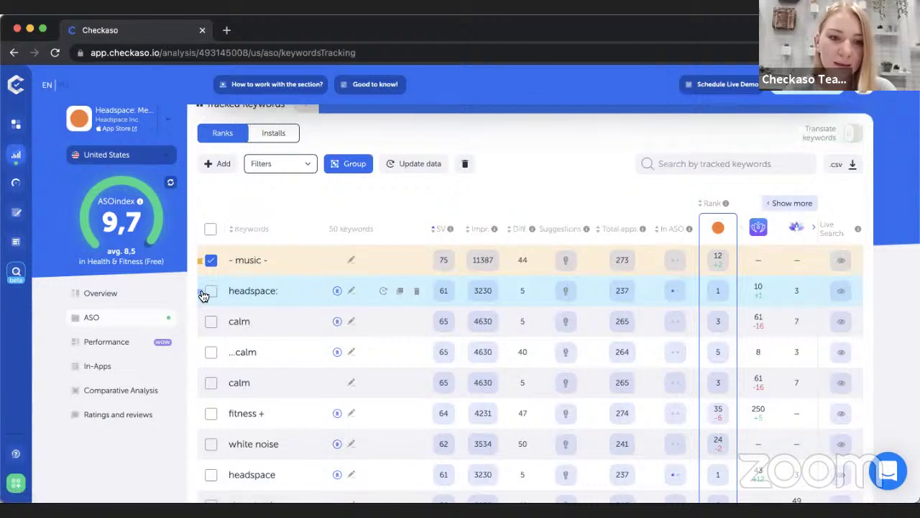
pyautogui.click(203, 293)
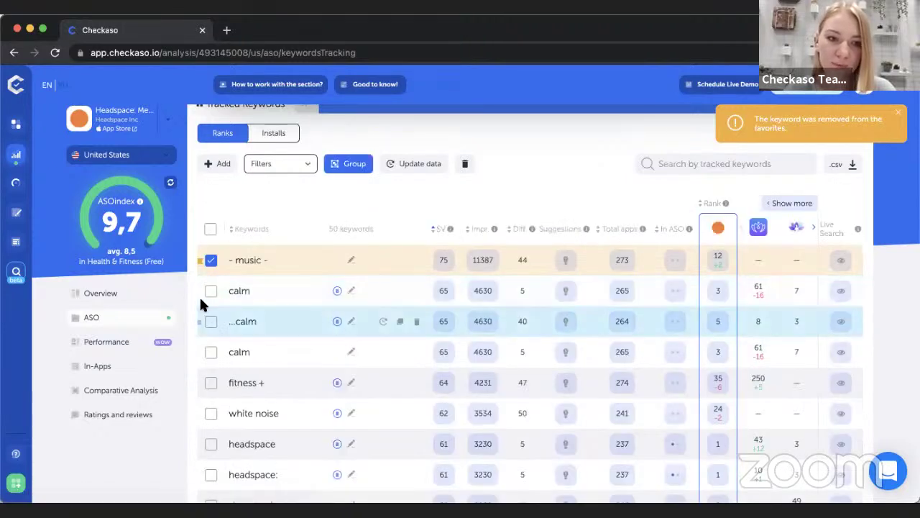
# Mark the first "calm" keyword as a favorite, look over the pinned rows and remove that mark again.
pyautogui.click(200, 291)
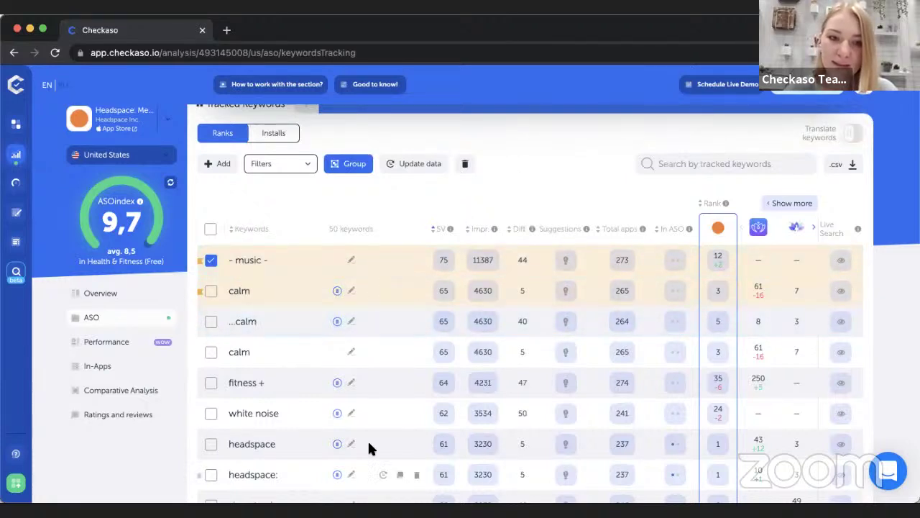
pyautogui.scroll(-2, 369, 444)
pyautogui.scroll(2, 368, 445)
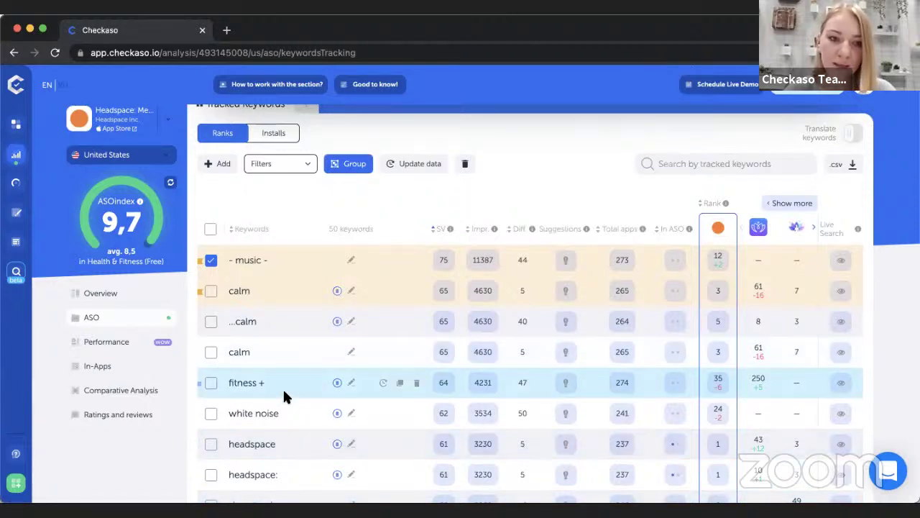
pyautogui.scroll(-2, 283, 387)
pyautogui.scroll(2, 283, 388)
pyautogui.scroll(-1, 283, 387)
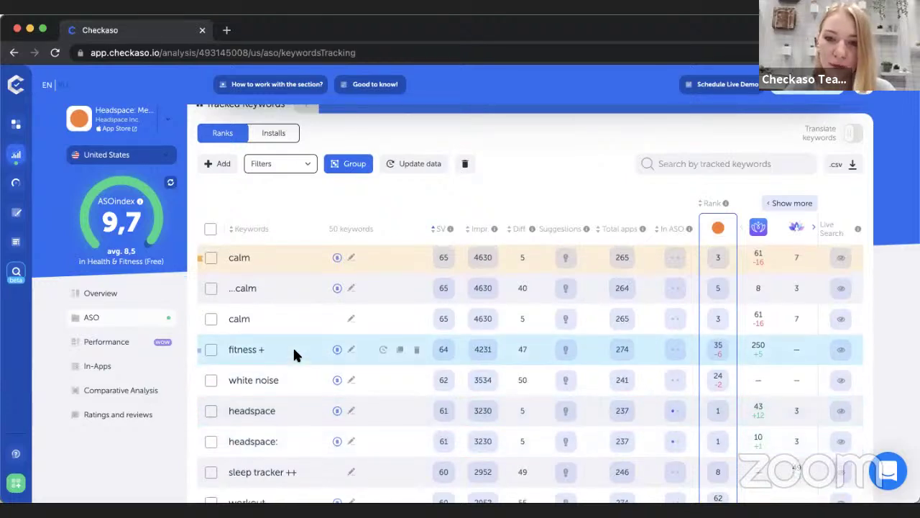
pyautogui.scroll(1, 292, 346)
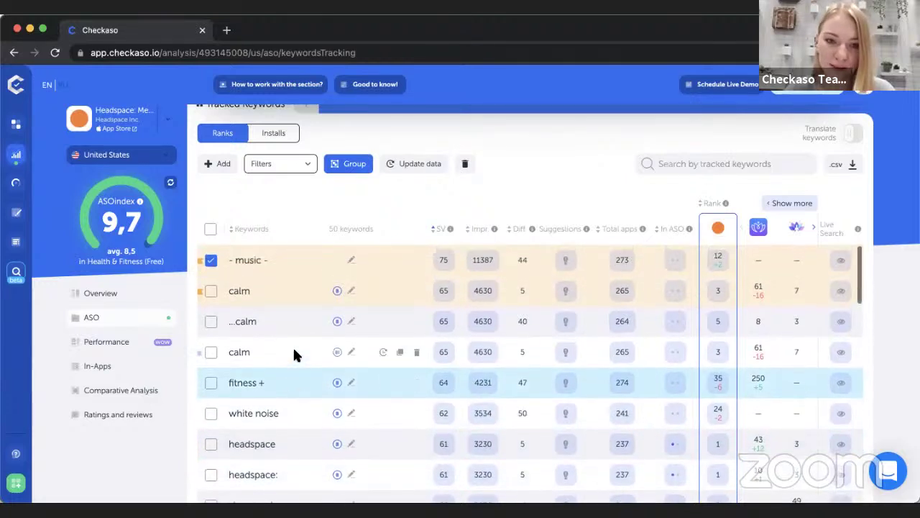
pyautogui.click(202, 291)
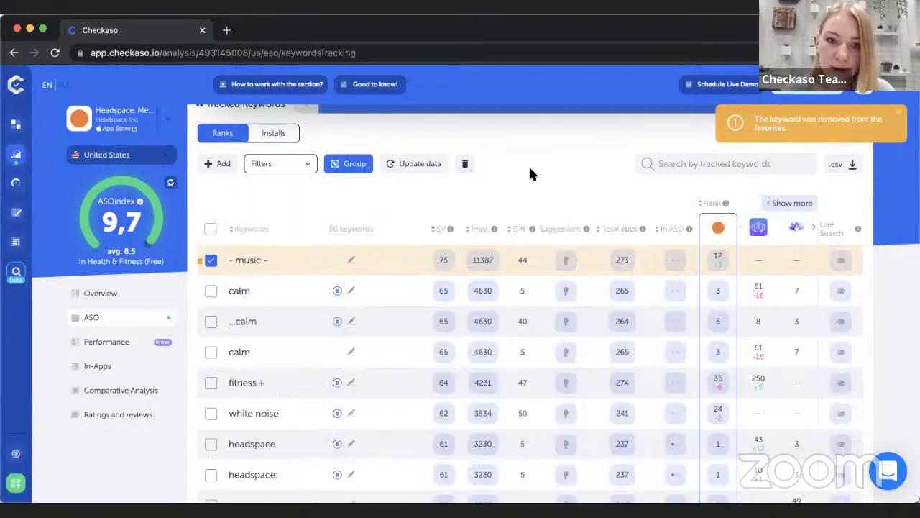
pyautogui.scroll(-2, 530, 173)
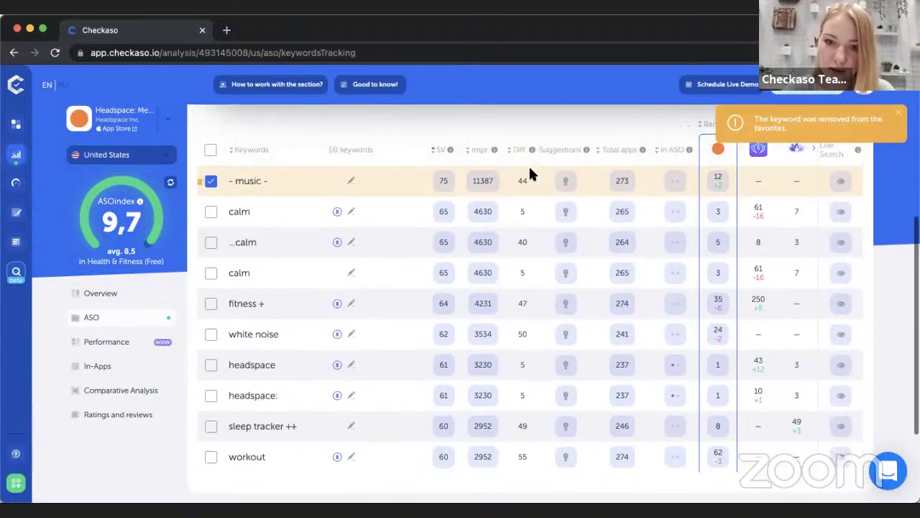
pyautogui.scroll(2, 530, 173)
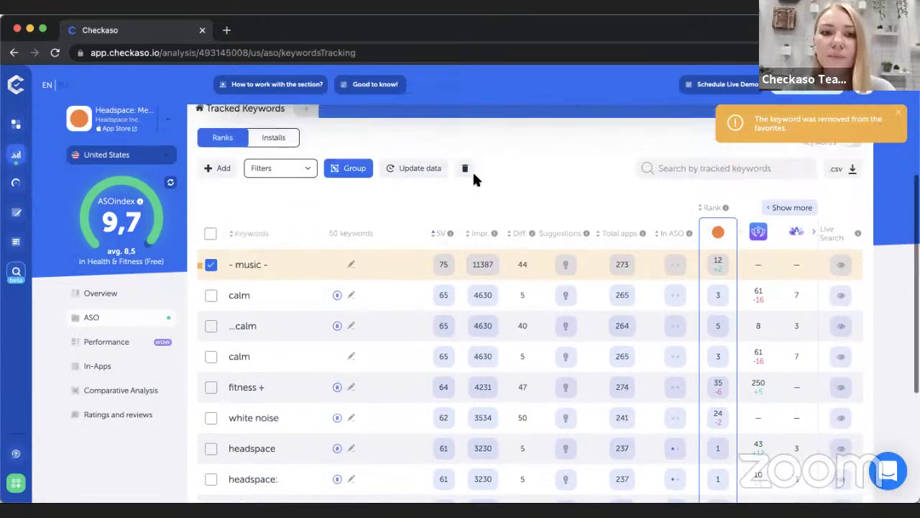
pyautogui.scroll(1, 473, 173)
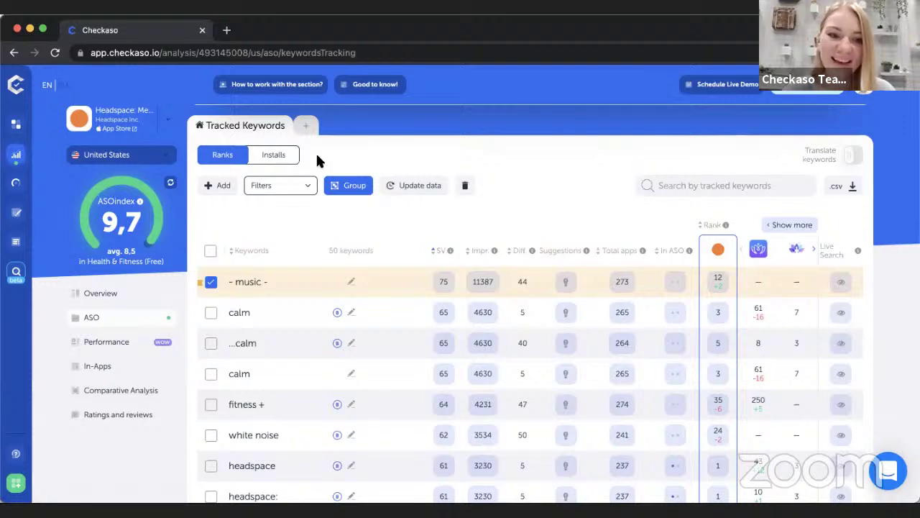
pyautogui.scroll(1, 317, 155)
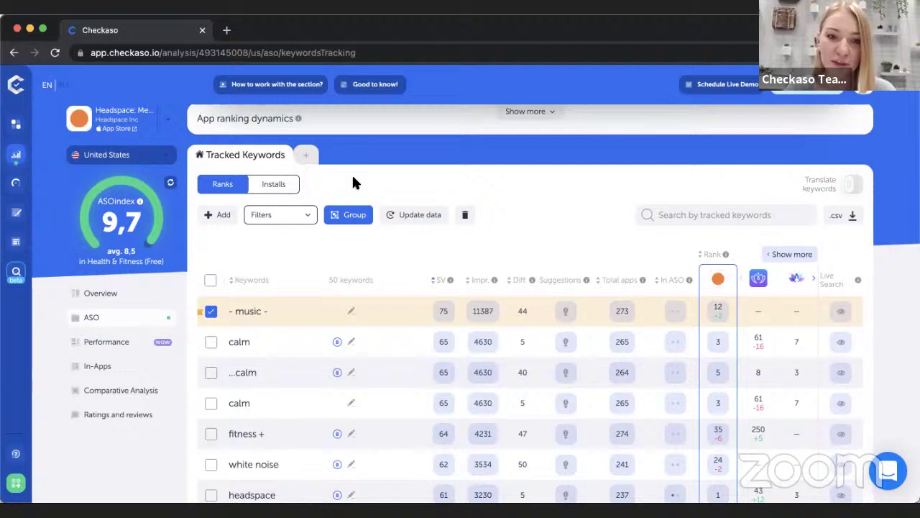
pyautogui.scroll(-1, 338, 176)
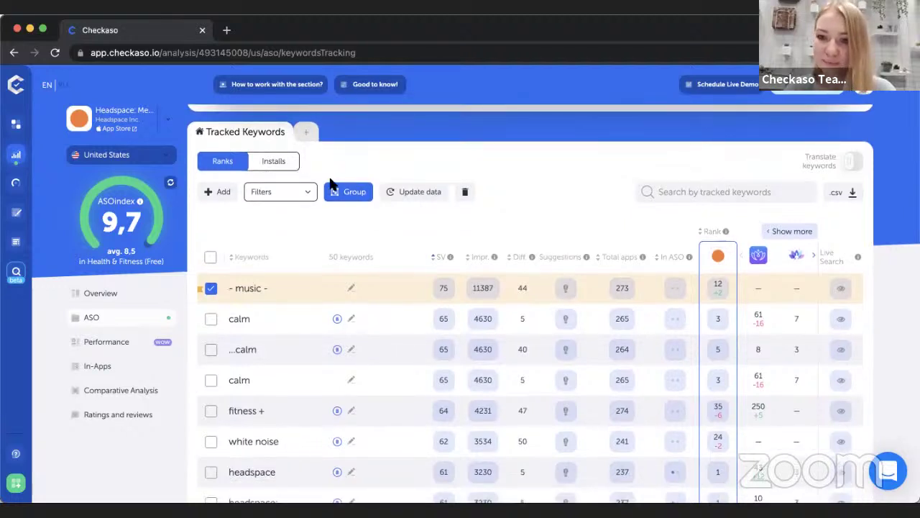
pyautogui.scroll(3, 331, 183)
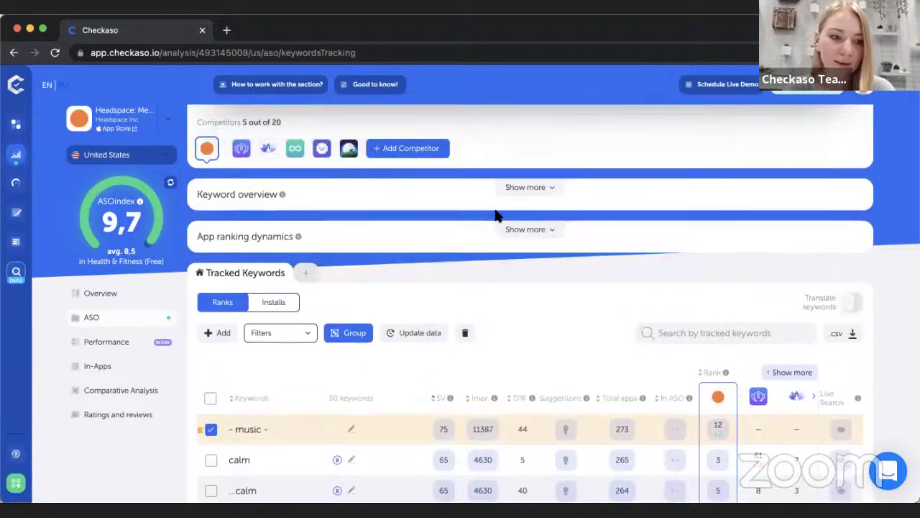
pyautogui.scroll(1, 711, 259)
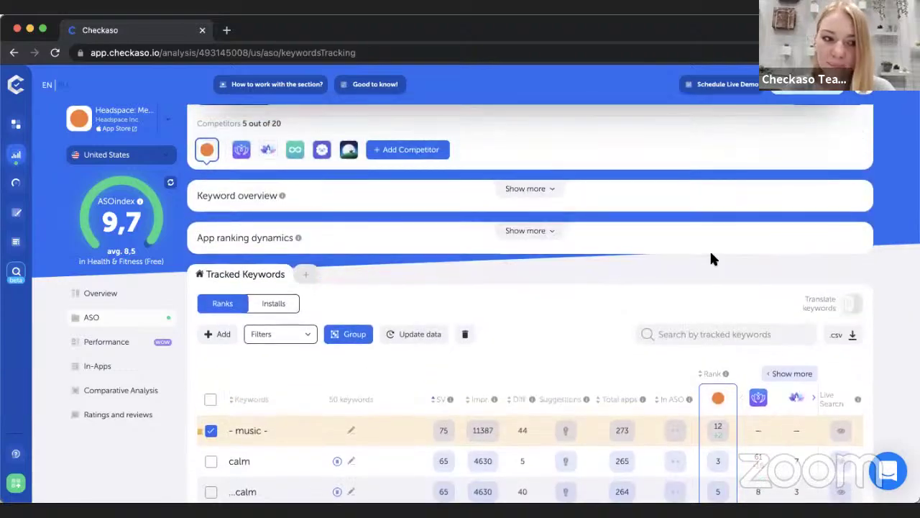
pyautogui.scroll(-1, 712, 259)
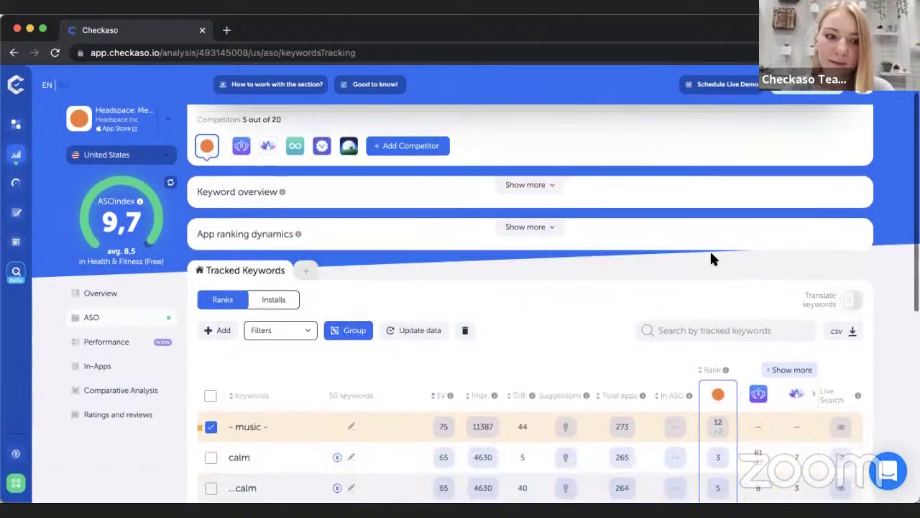